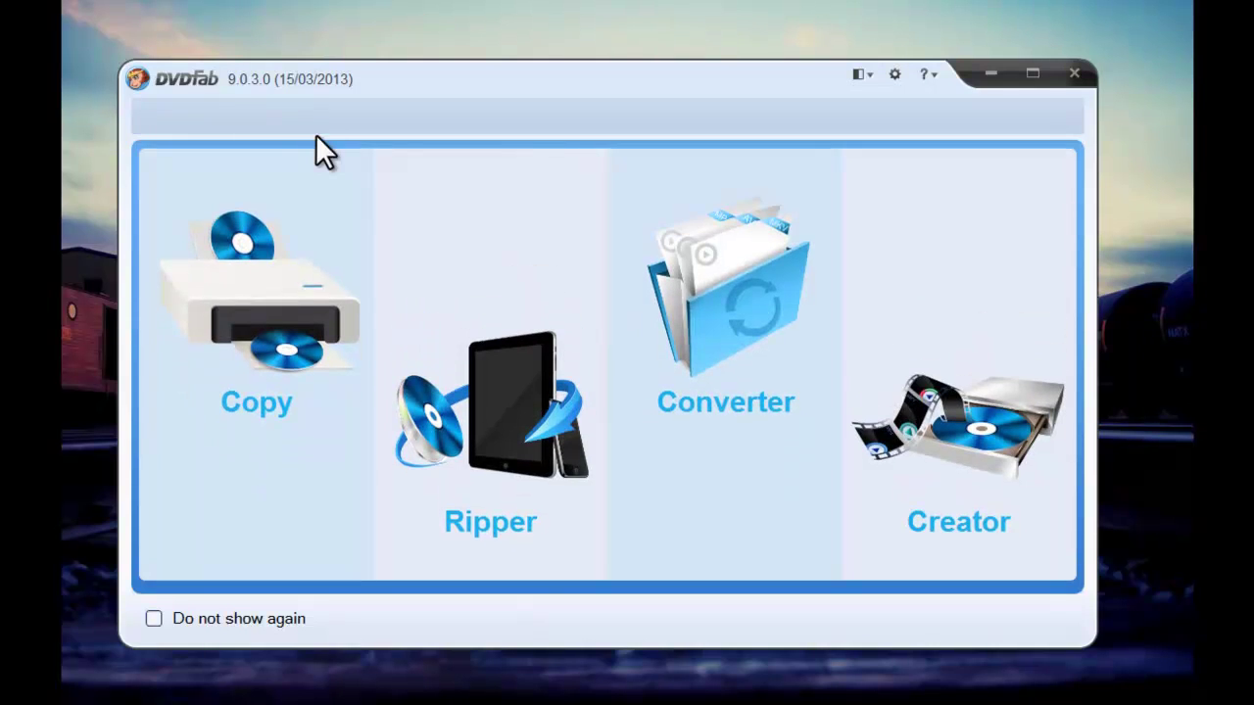
# Load Kick_Ass.iso into the DVDFab Ripper with Blu-ray region code A.
pyautogui.click(501, 478)
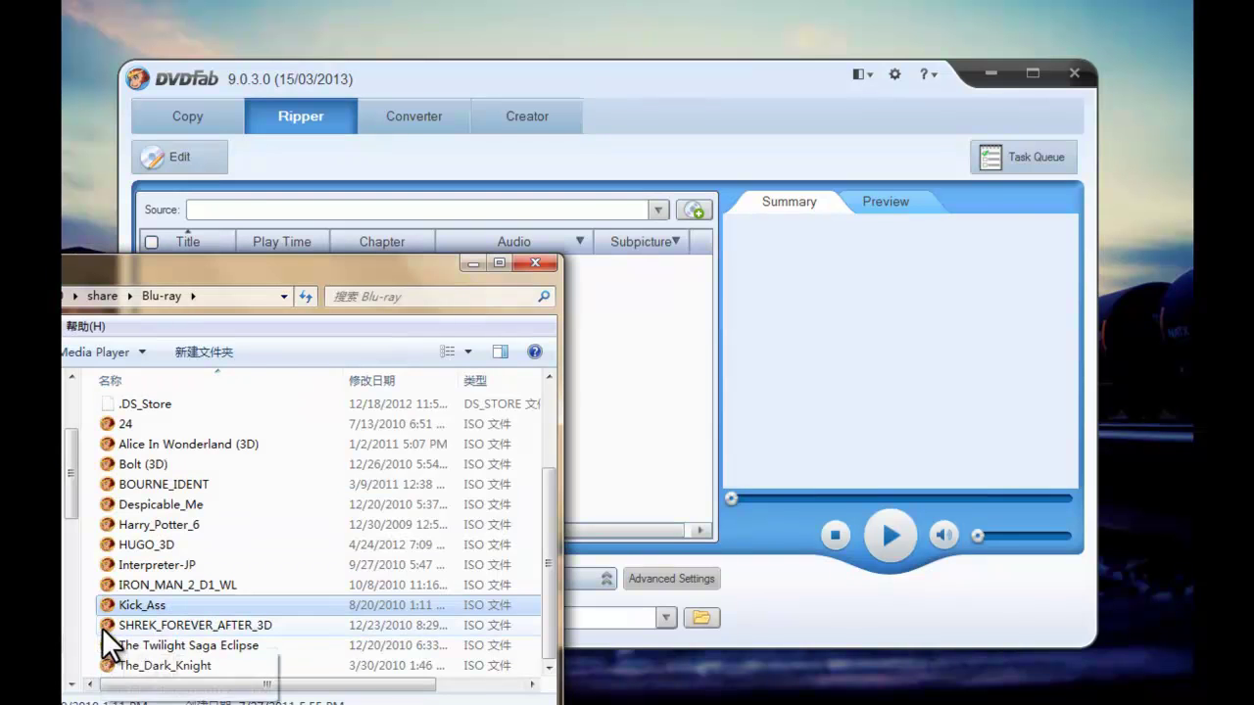
pyautogui.moveTo(111, 604); pyautogui.dragTo(656, 415)
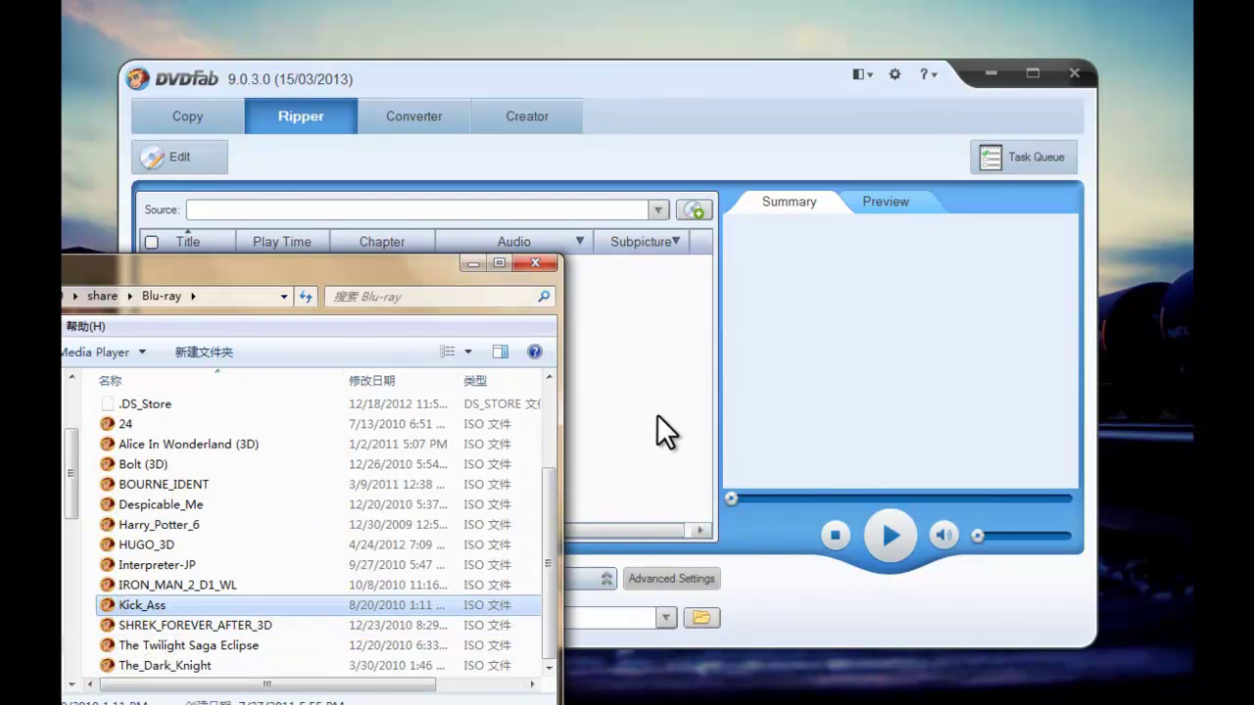
pyautogui.click(475, 266)
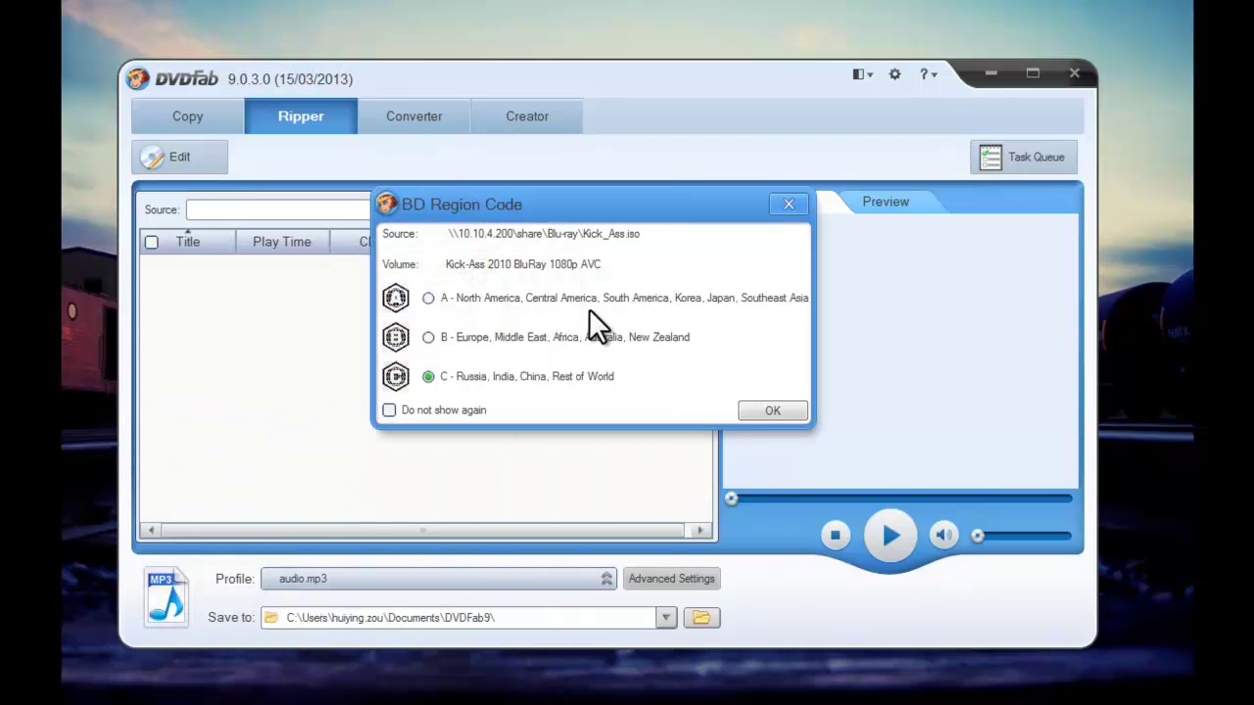
pyautogui.click(429, 297)
pyautogui.click(752, 411)
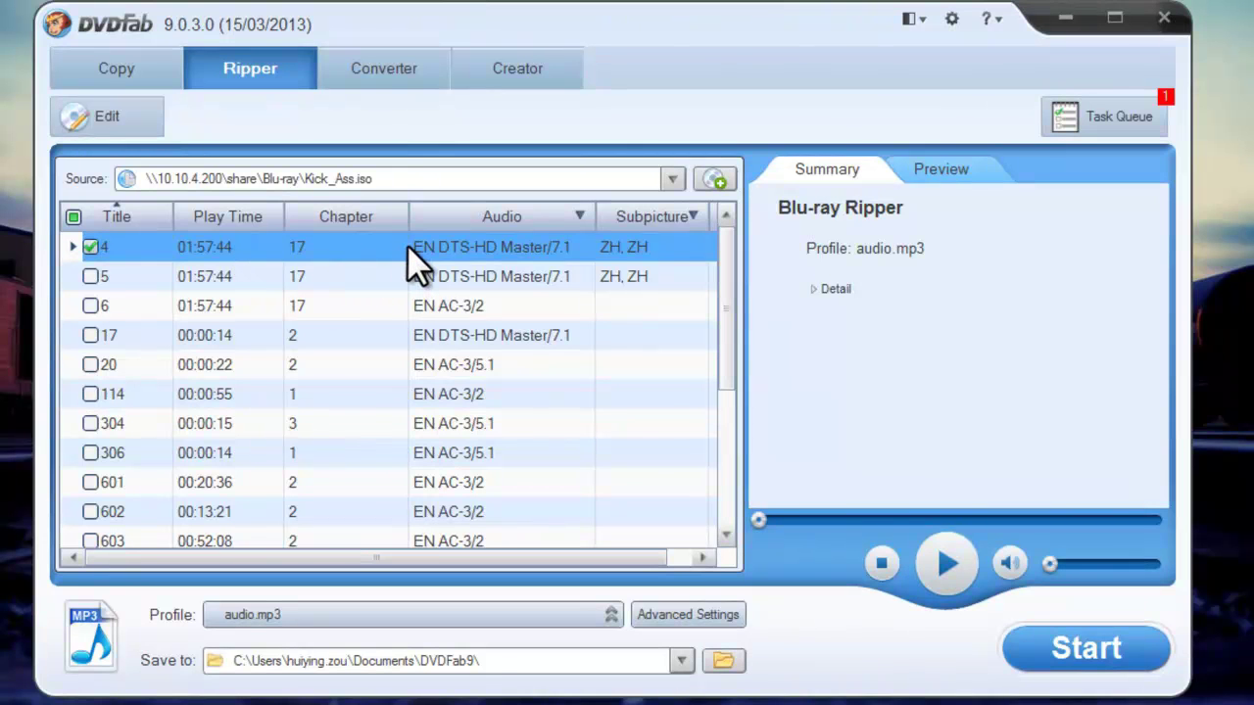
# Review the main title's audio tracks and select English subtitles instead of Chinese.
pyautogui.click(578, 214)
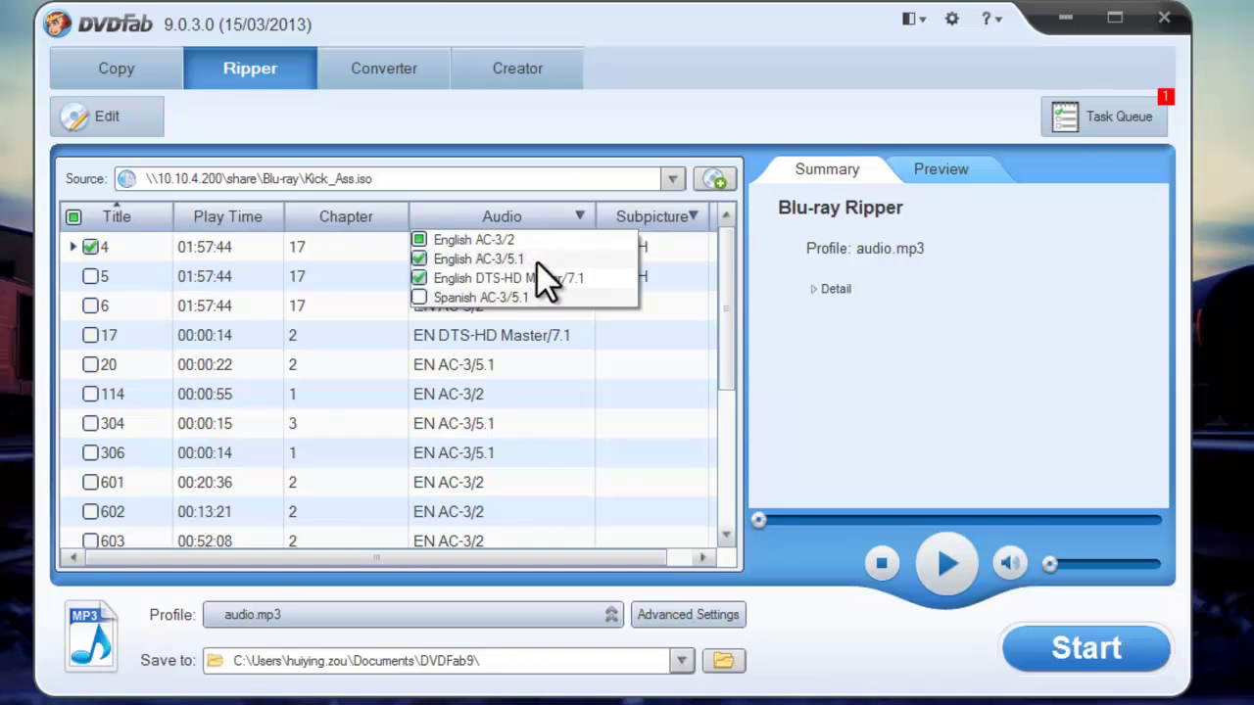
pyautogui.click(693, 216)
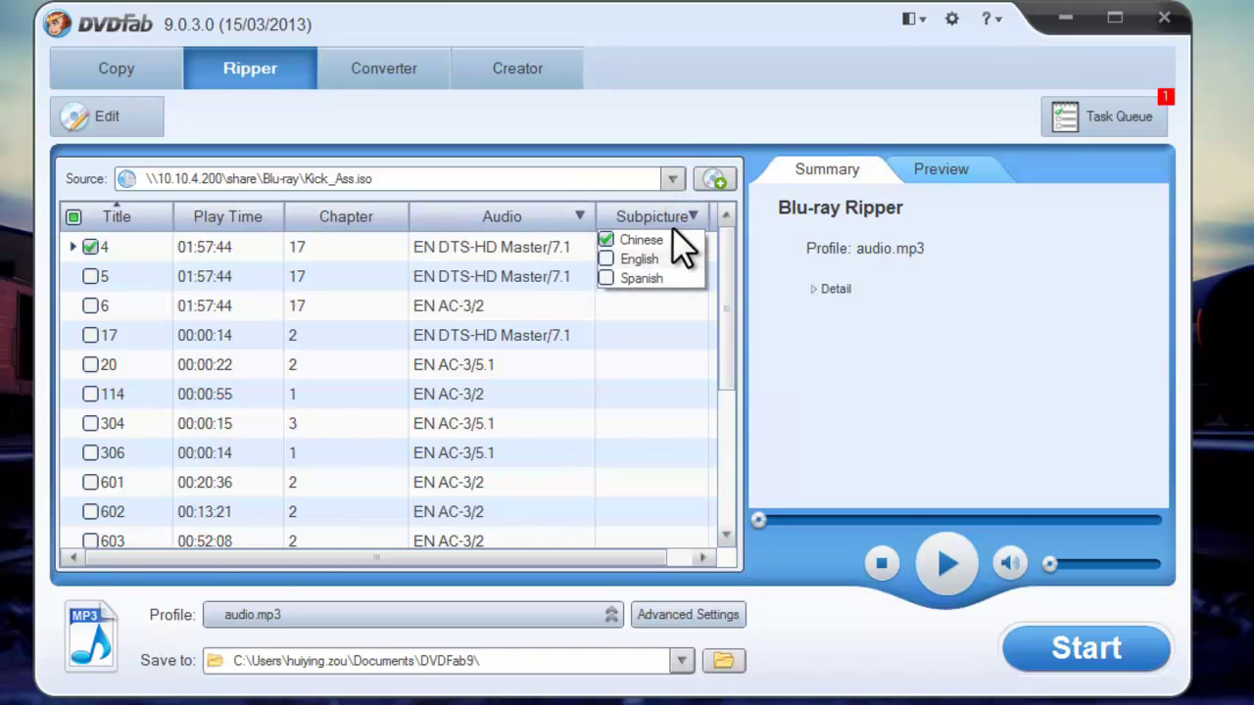
pyautogui.click(604, 259)
pyautogui.click(425, 607)
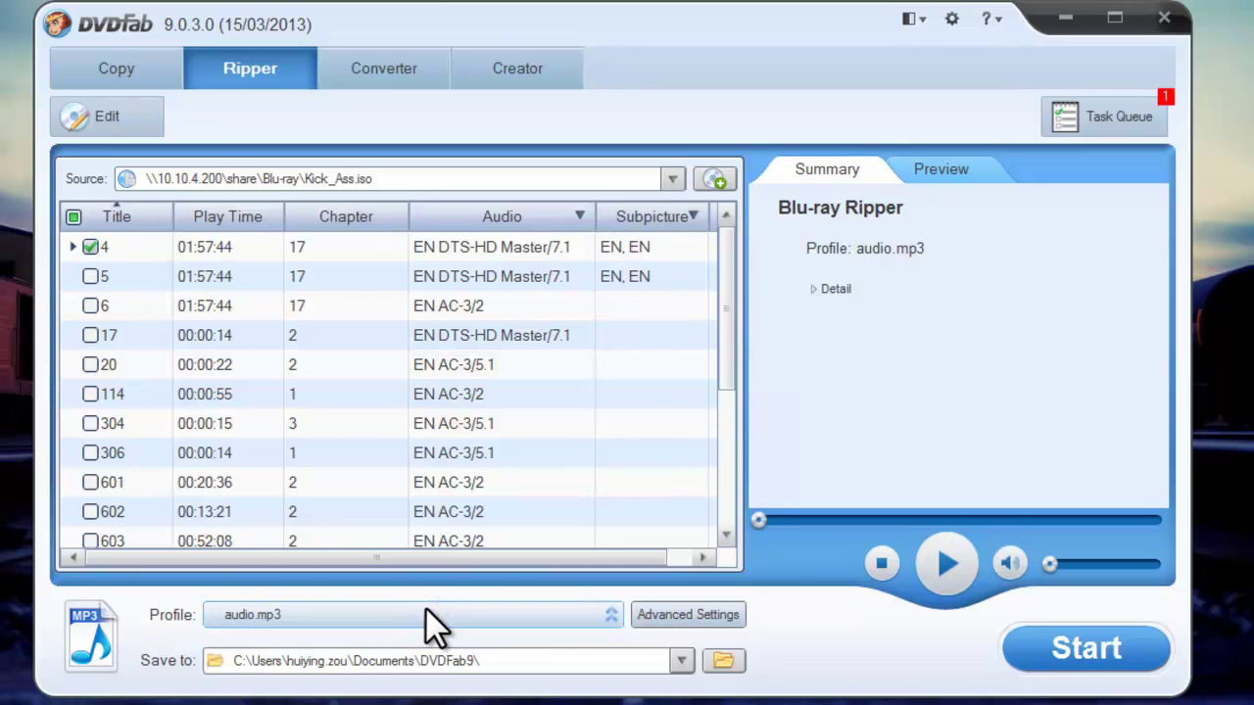
# Choose the Amazon Kindle Fire HD device profile as the output format.
pyautogui.click(425, 607)
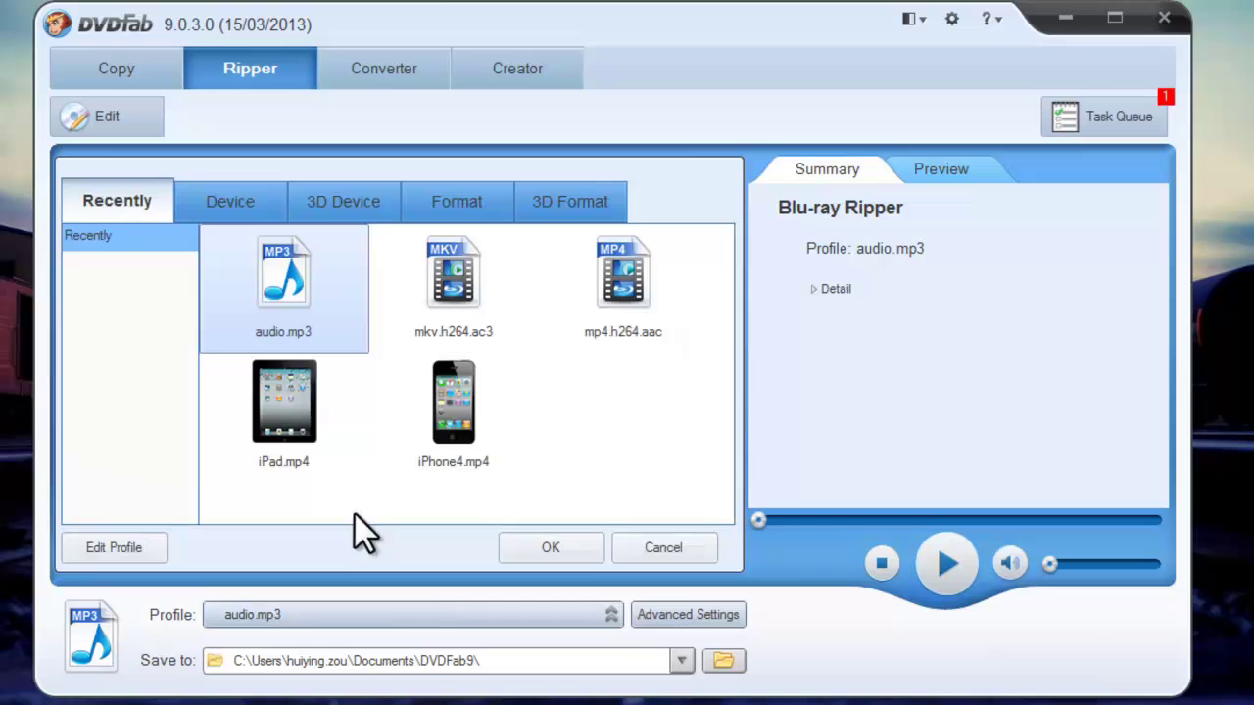
pyautogui.click(231, 199)
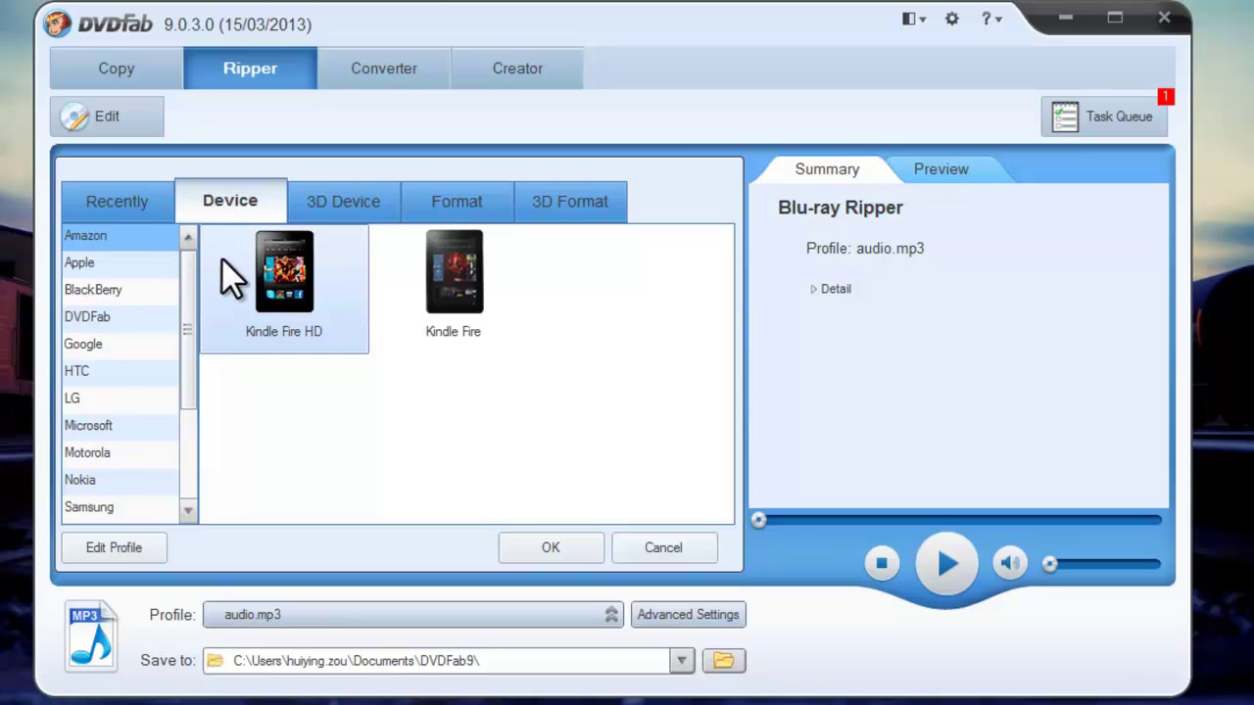
pyautogui.doubleClick(293, 280)
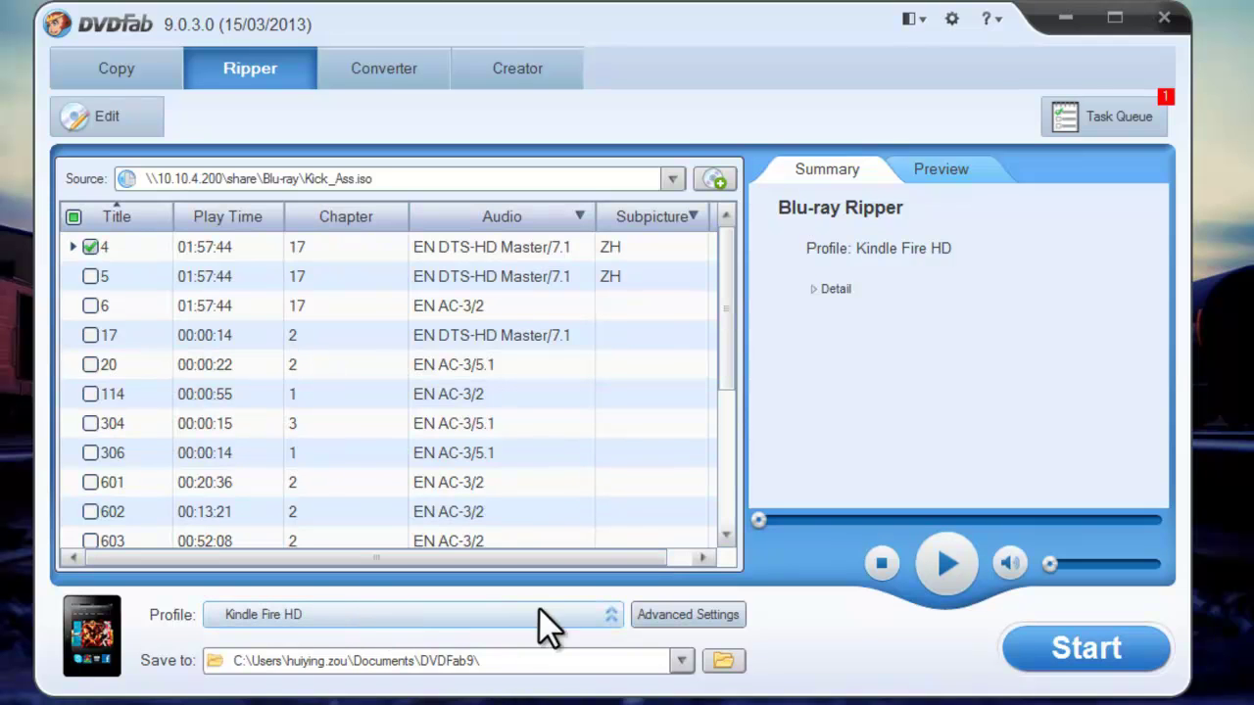
# Review the H.264 codec, encoding method, 1920x800 resolution and frame rate in Advanced Settings.
pyautogui.click(703, 617)
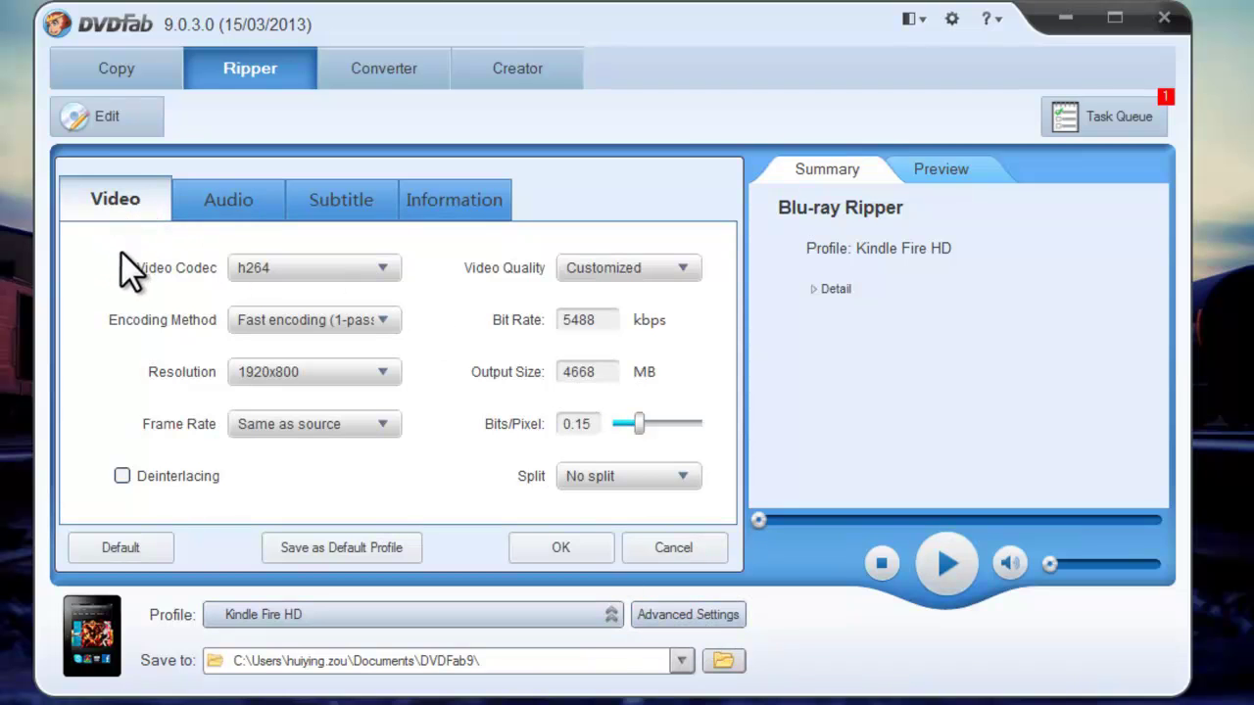
pyautogui.click(386, 268)
pyautogui.click(386, 268)
pyautogui.click(384, 322)
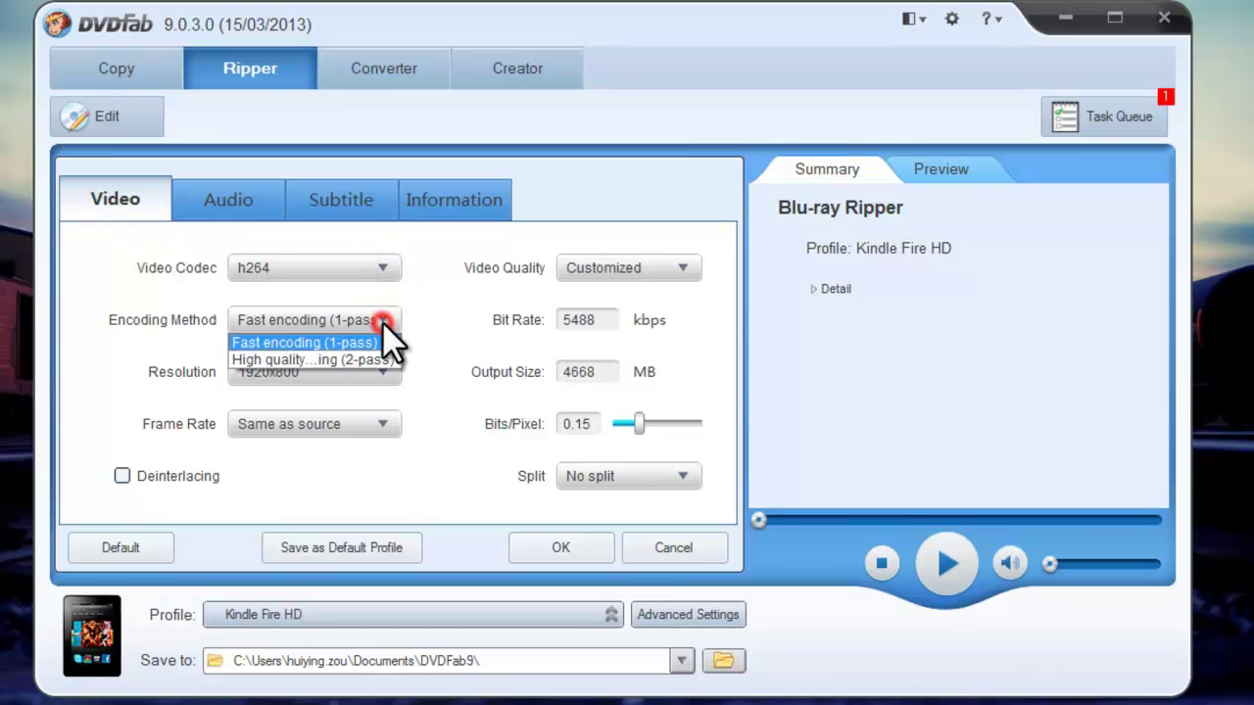
pyautogui.click(380, 370)
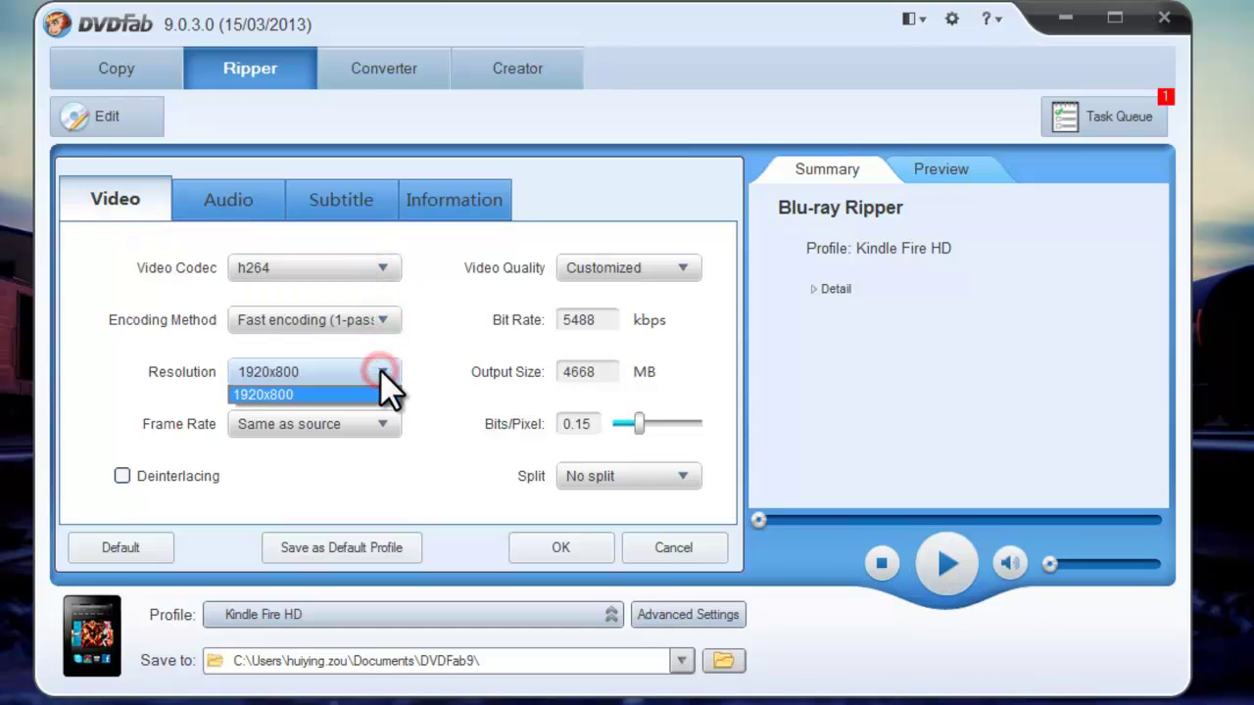
pyautogui.click(380, 369)
pyautogui.click(373, 425)
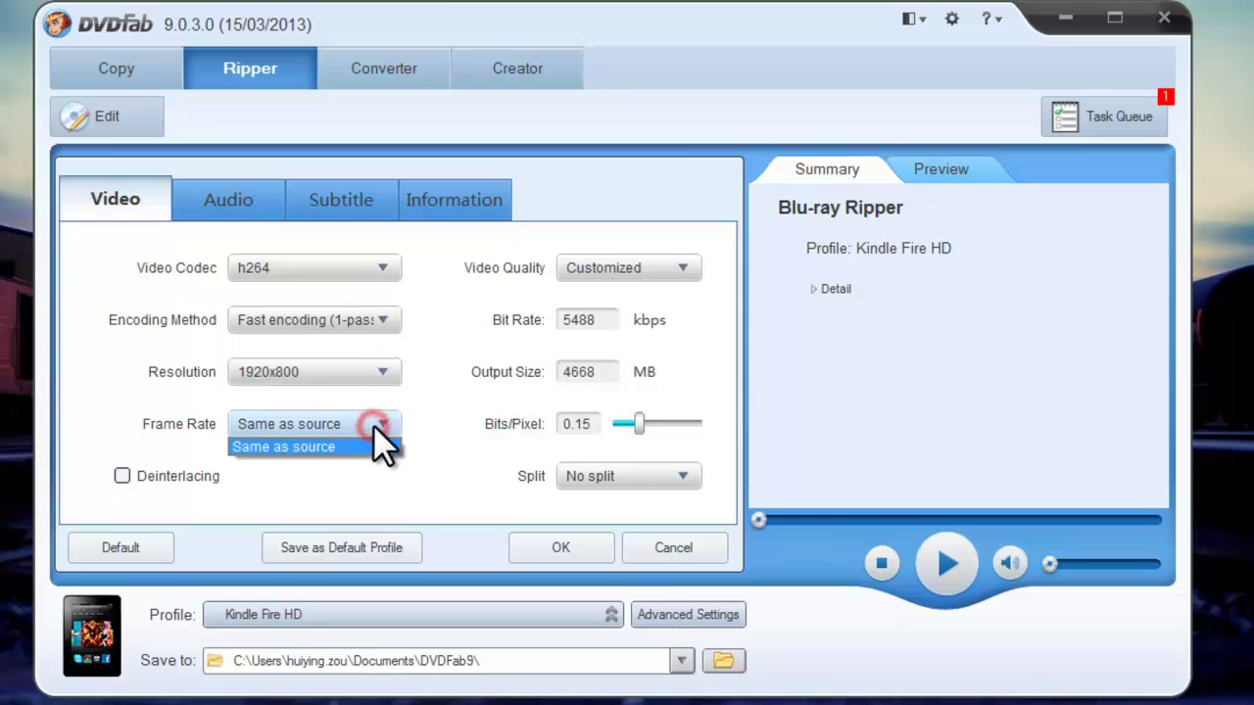
# Keep Customized quality, 5488 kbps bit rate and output size, with No split.
pyautogui.click(676, 274)
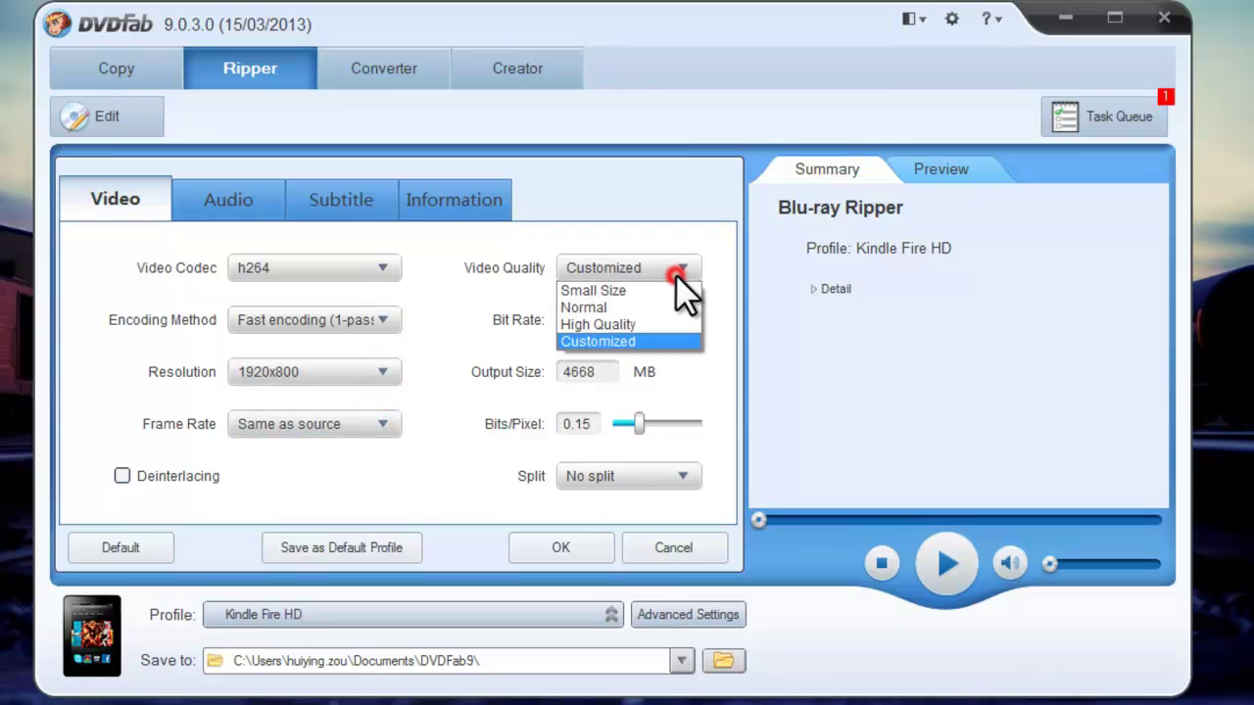
pyautogui.click(676, 275)
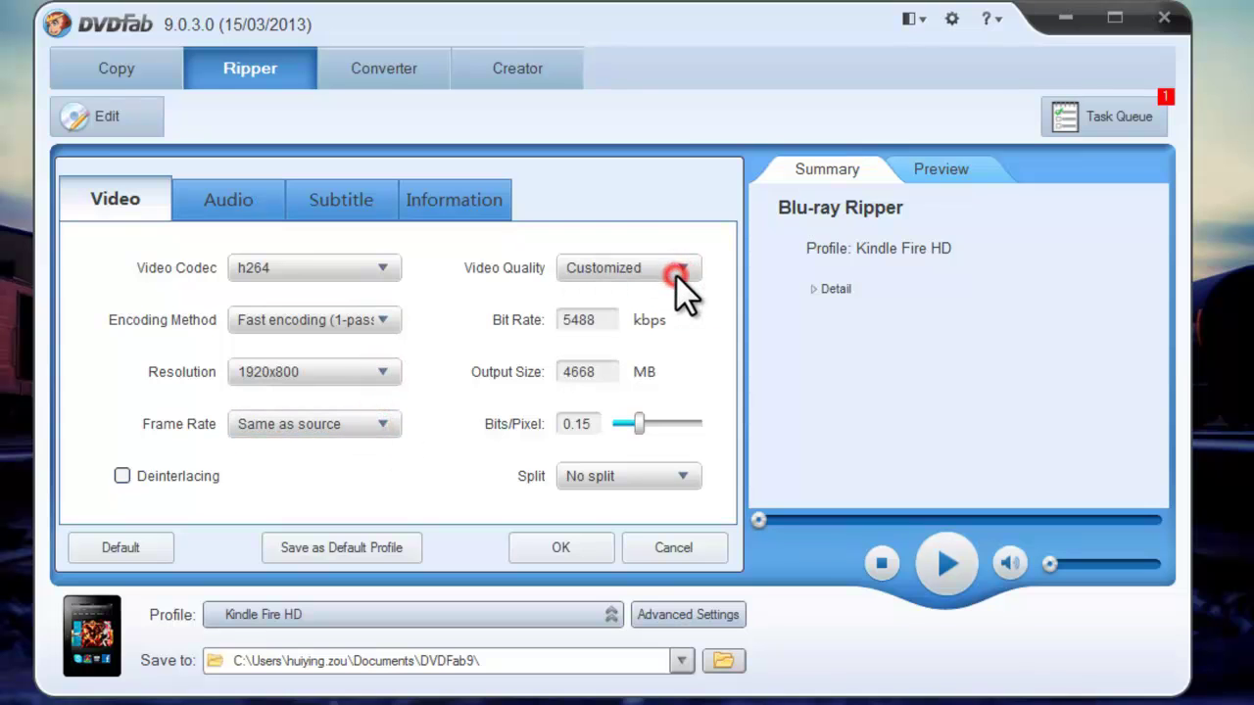
pyautogui.click(611, 322)
pyautogui.click(607, 370)
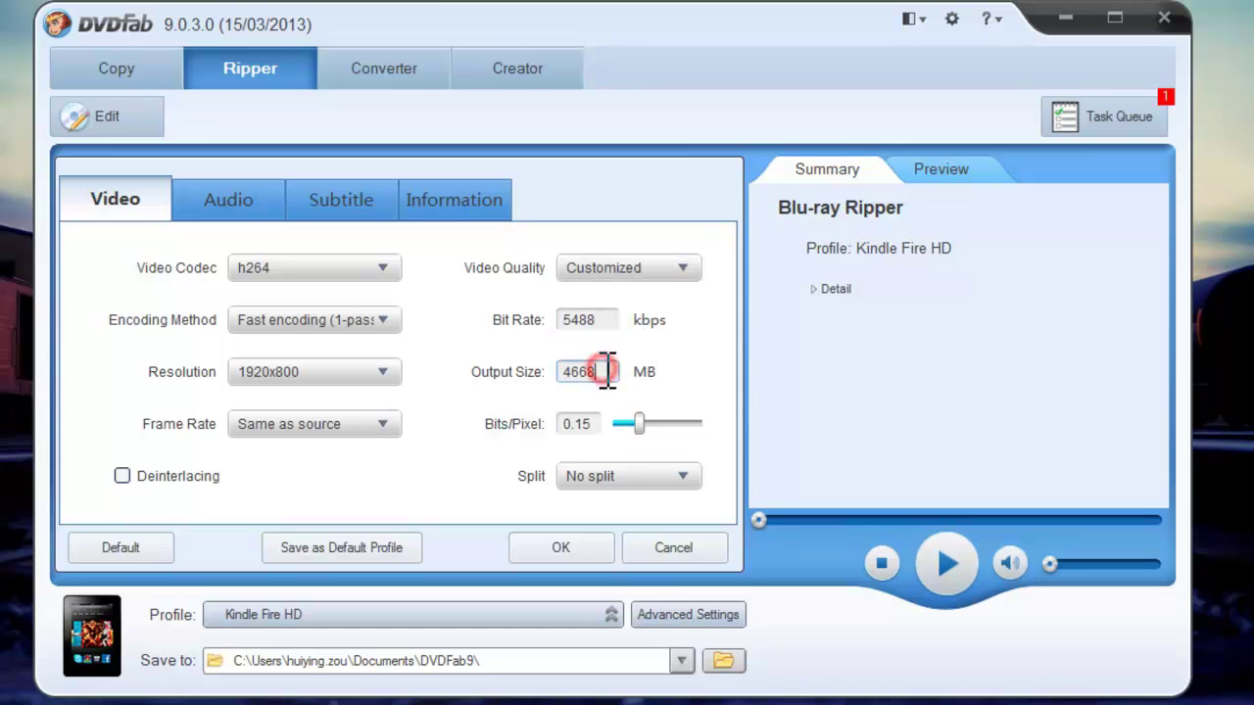
pyautogui.click(638, 425)
pyautogui.click(677, 480)
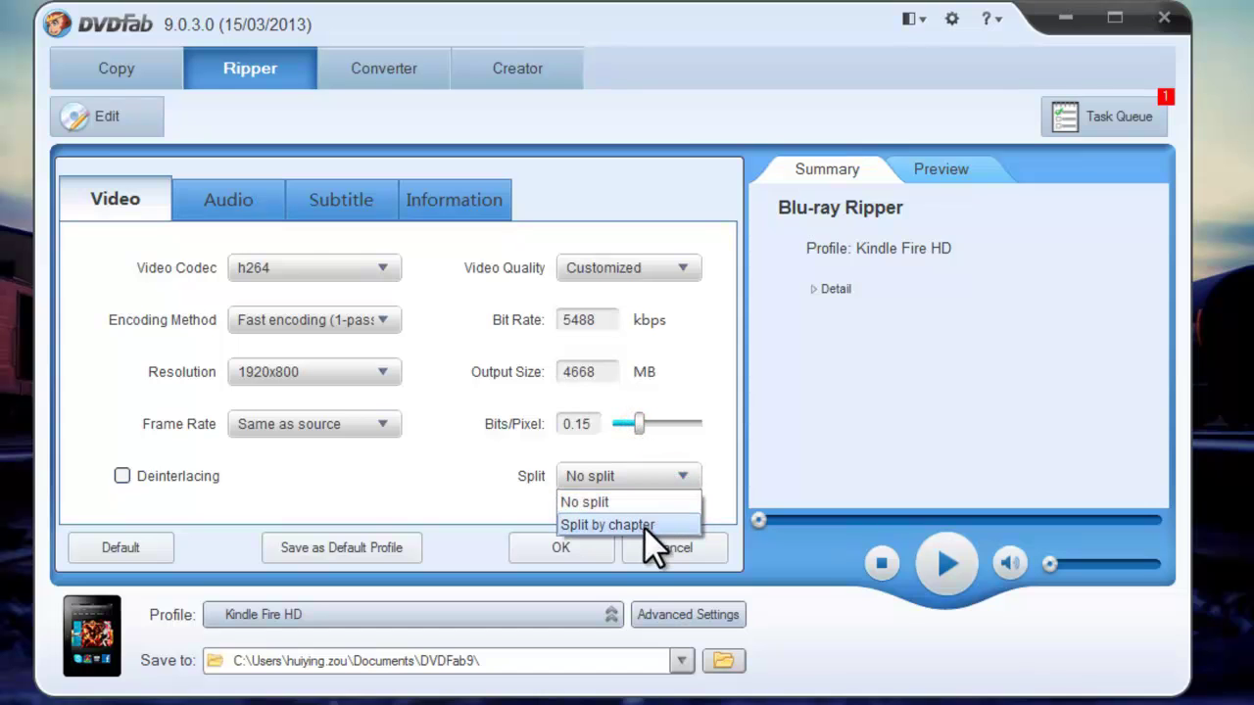
pyautogui.click(635, 504)
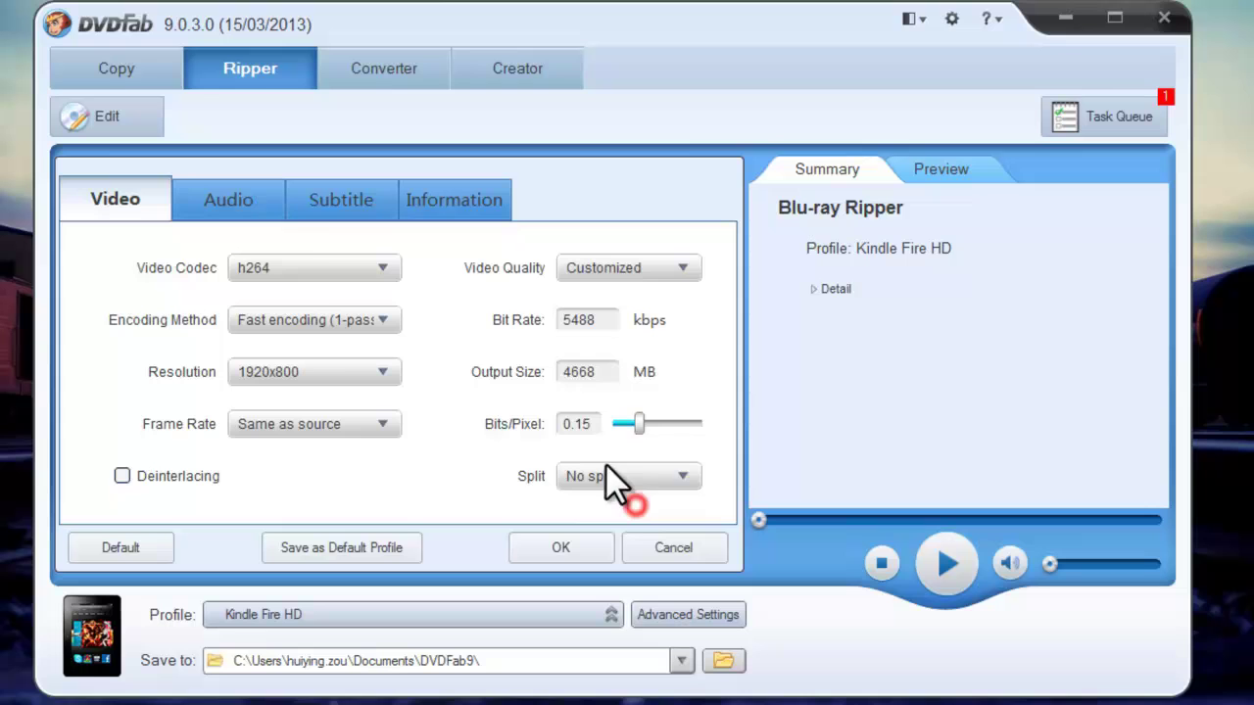
# Keep AAC, 48000 Hz, 5.1 channels and 448 kbps audio, and set volume to 107%.
pyautogui.click(237, 203)
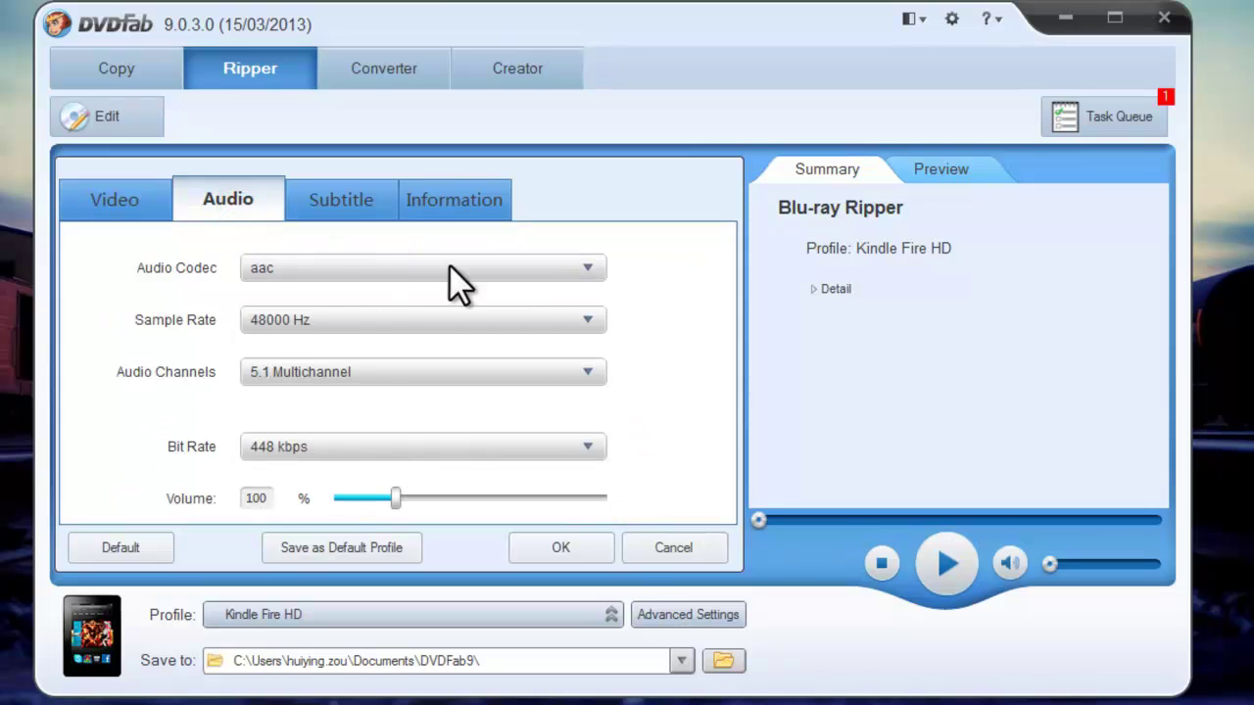
pyautogui.click(585, 270)
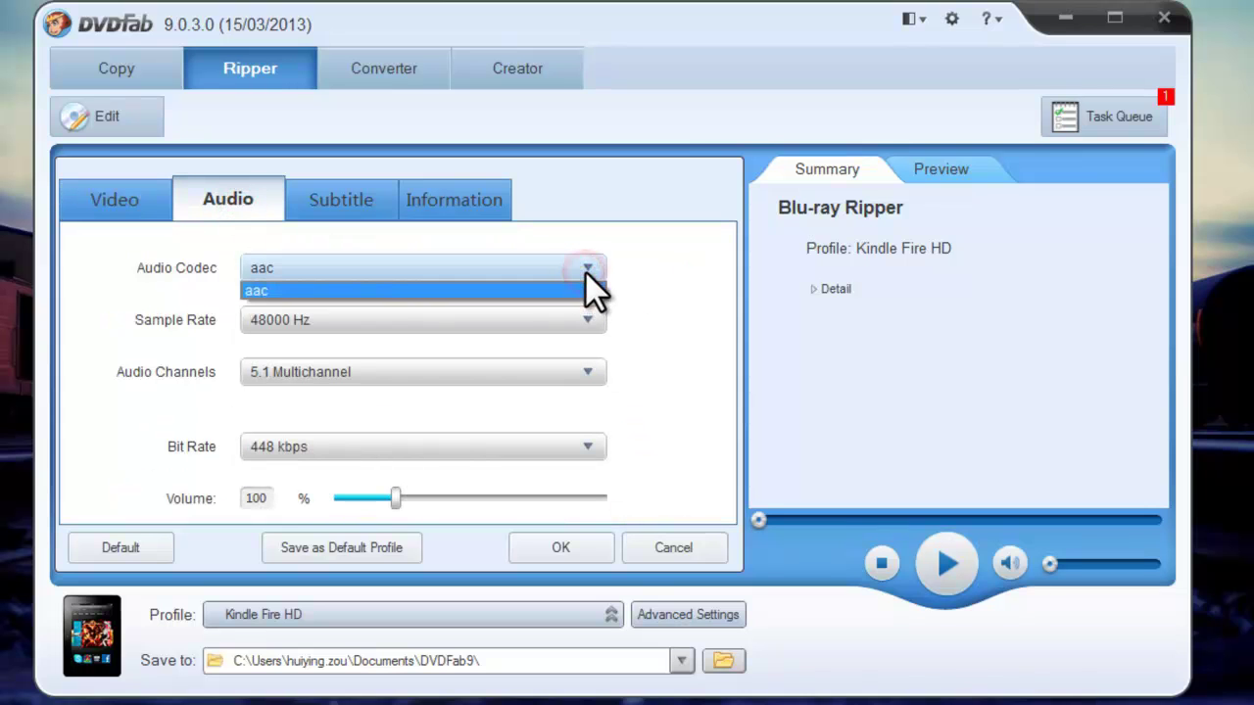
pyautogui.click(585, 271)
pyautogui.click(572, 322)
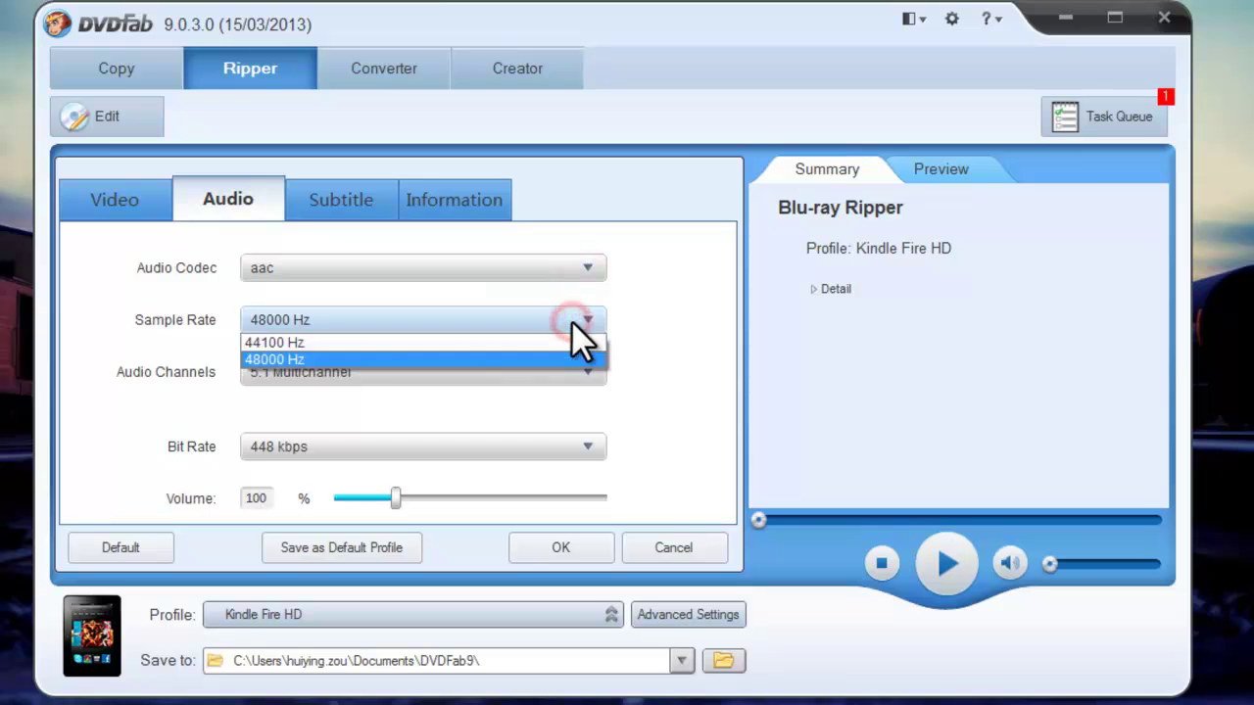
pyautogui.click(574, 325)
pyautogui.click(578, 370)
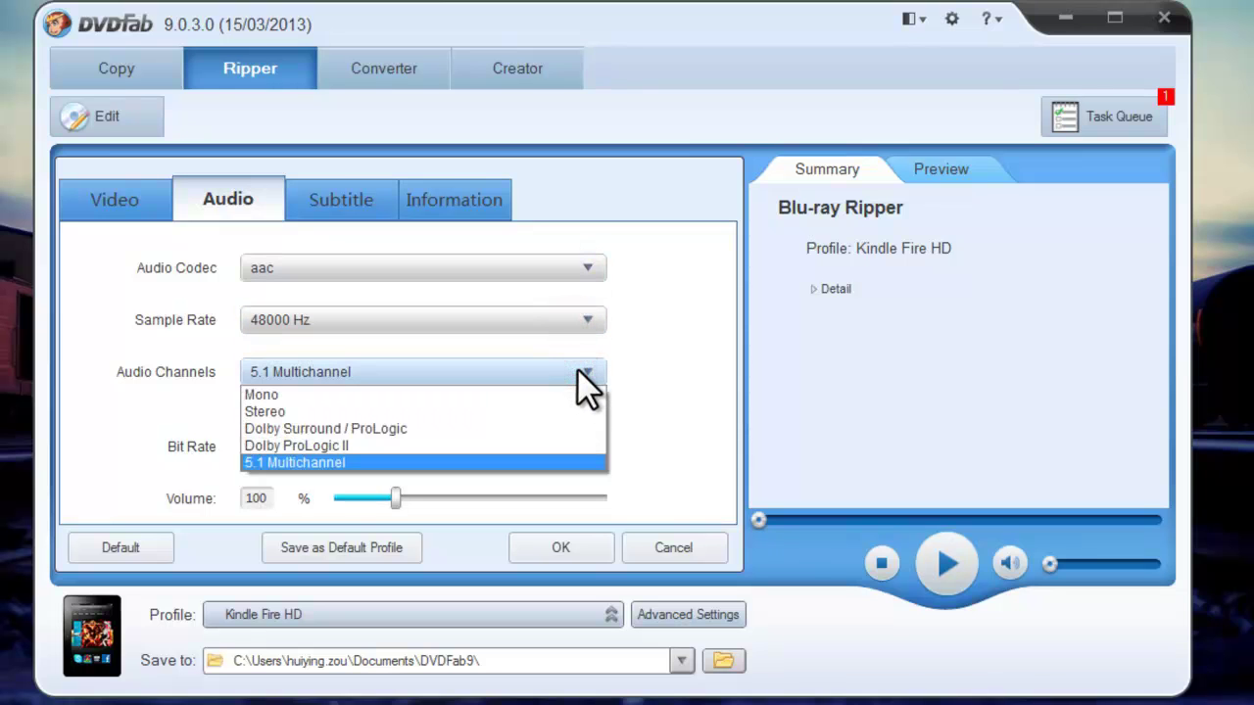
pyautogui.click(577, 369)
pyautogui.click(589, 444)
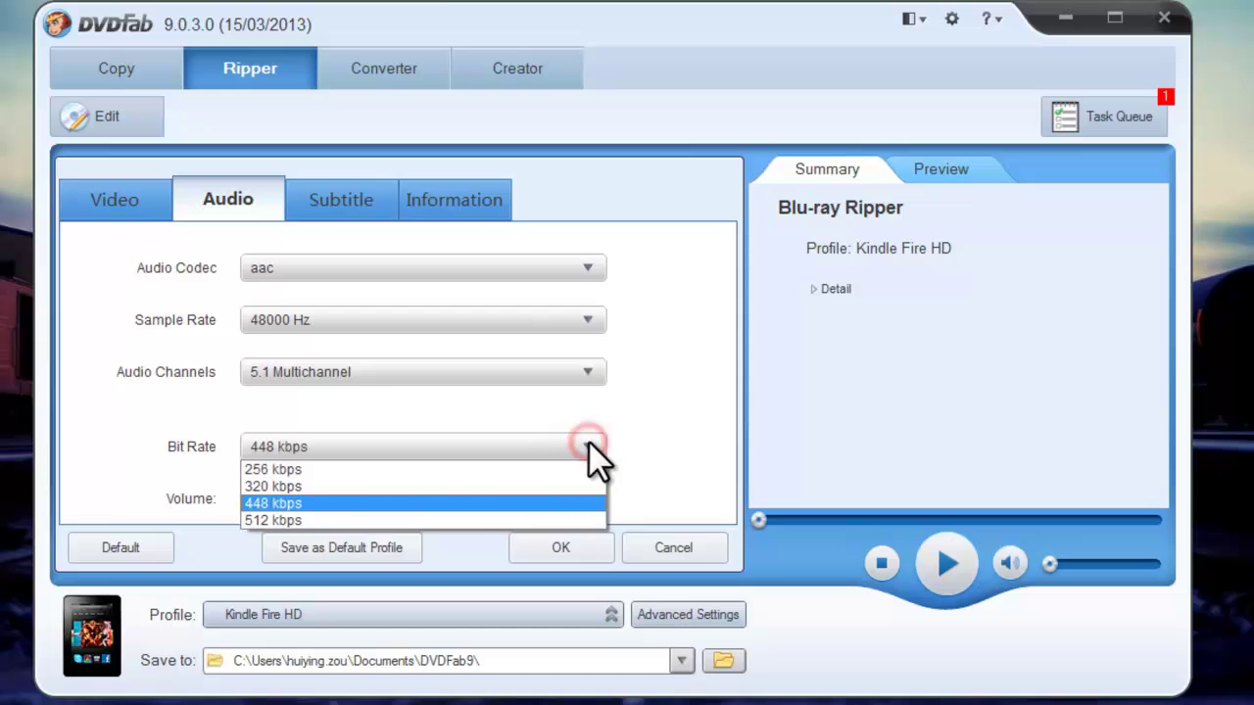
pyautogui.click(589, 443)
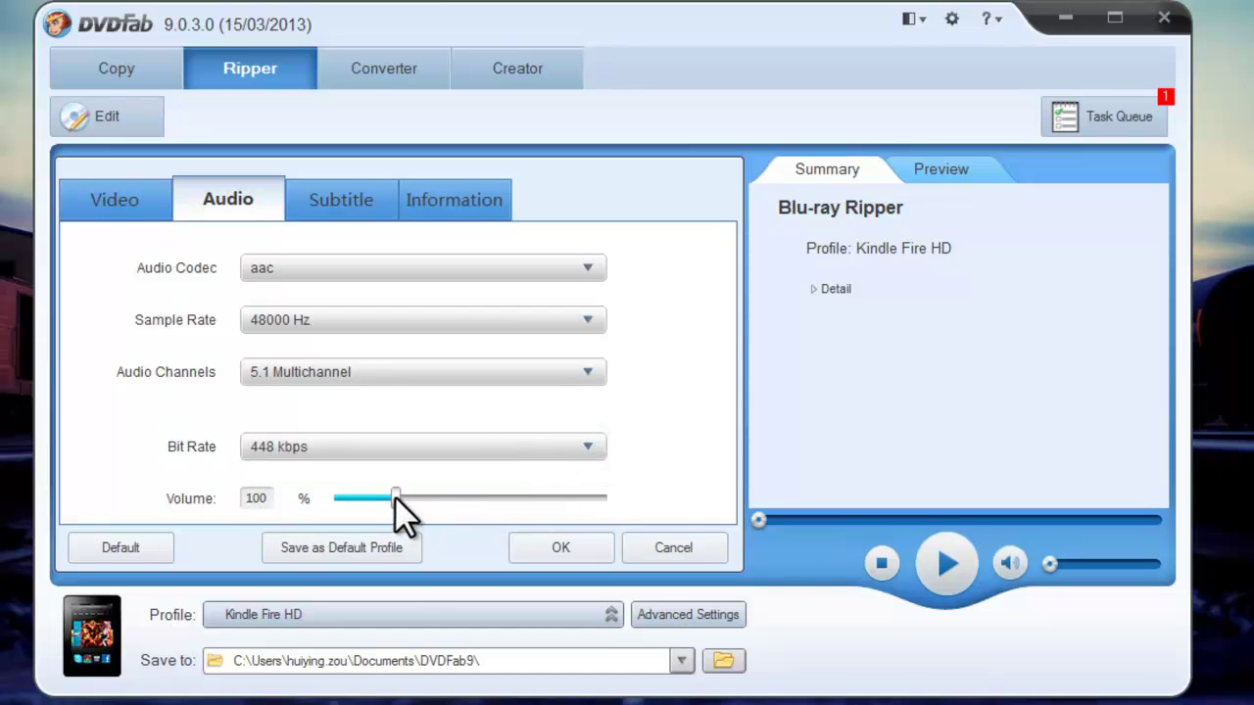
pyautogui.moveTo(395, 497); pyautogui.dragTo(396, 496)
# Keep direct-render subtitle mode, review the output file information, and apply the profile settings.
pyautogui.click(348, 206)
pyautogui.click(543, 270)
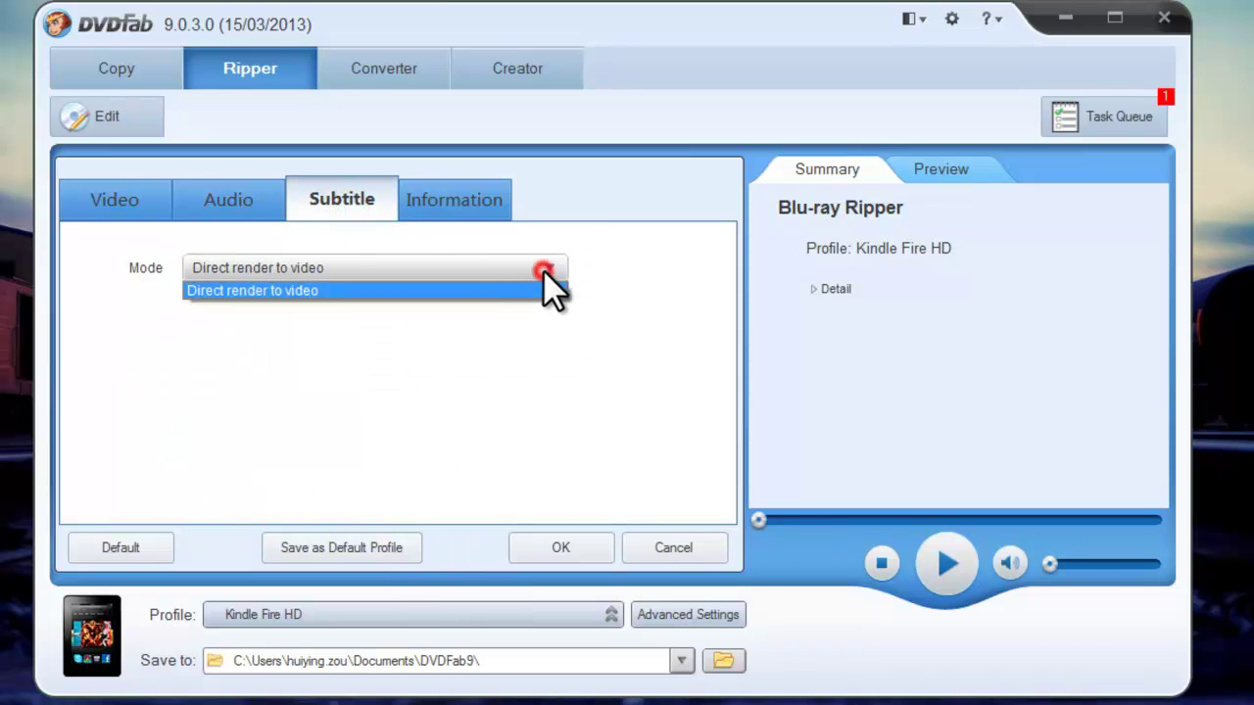
pyautogui.click(545, 270)
pyautogui.click(474, 205)
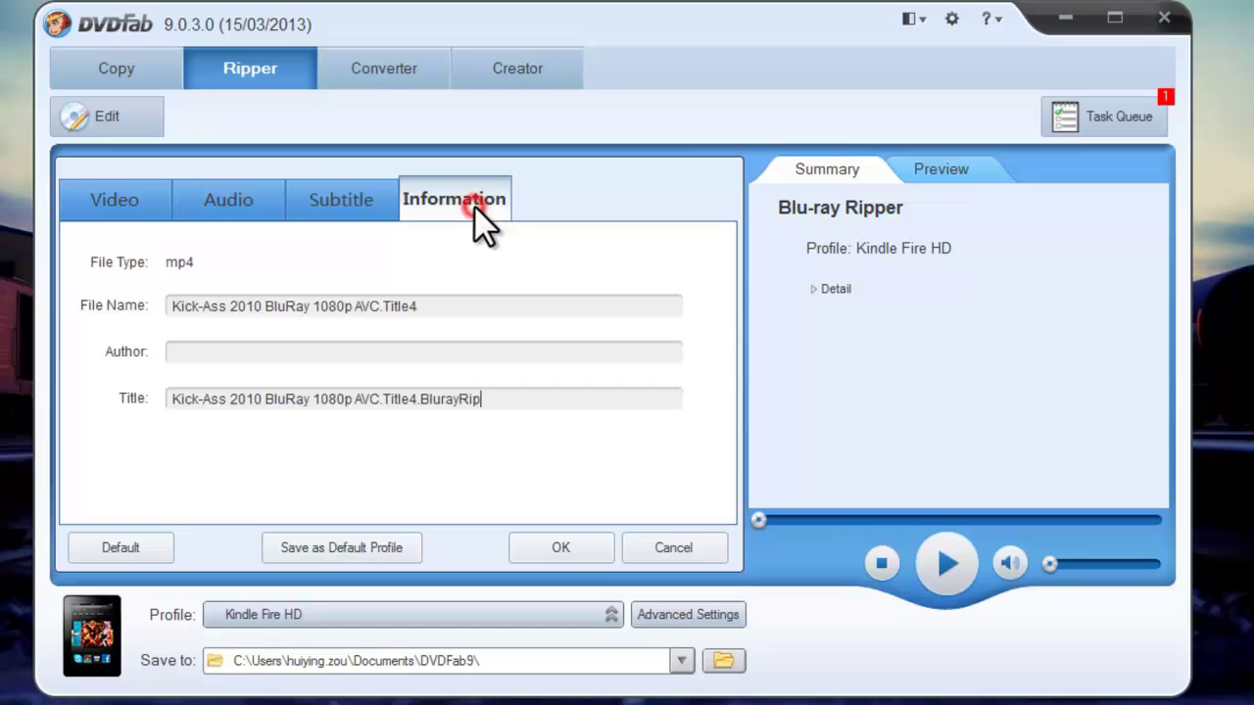
pyautogui.click(455, 307)
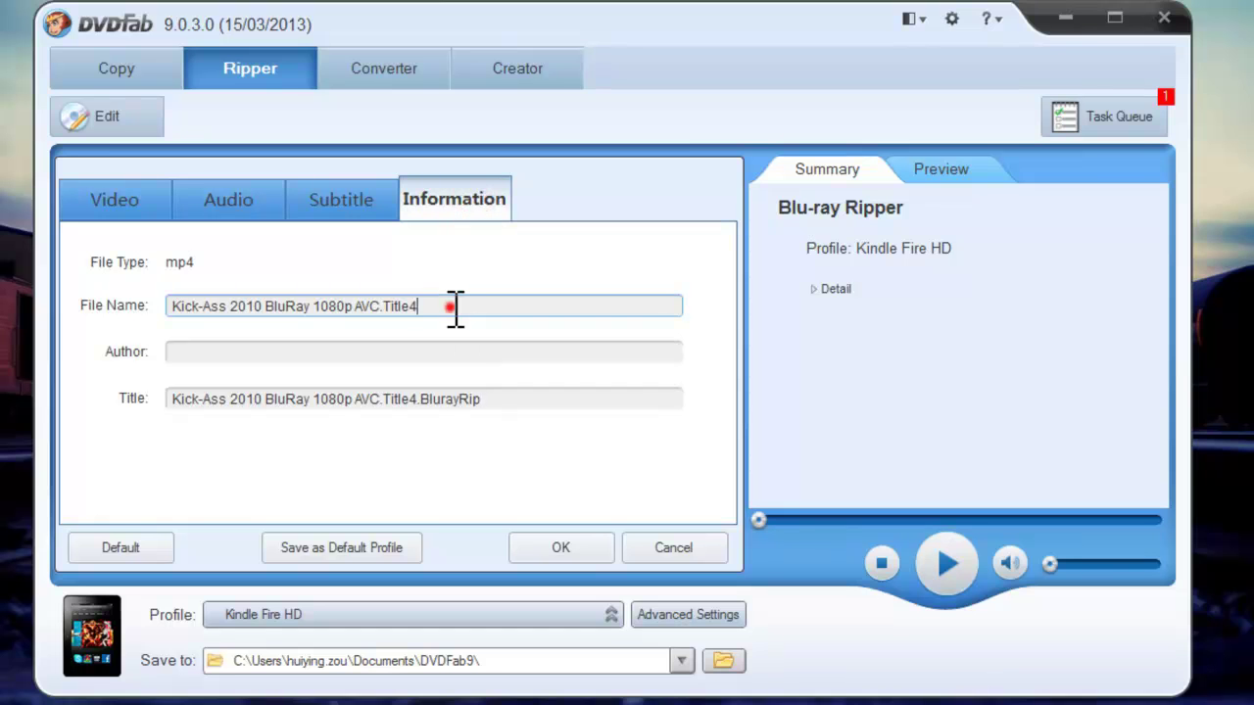
pyautogui.click(288, 351)
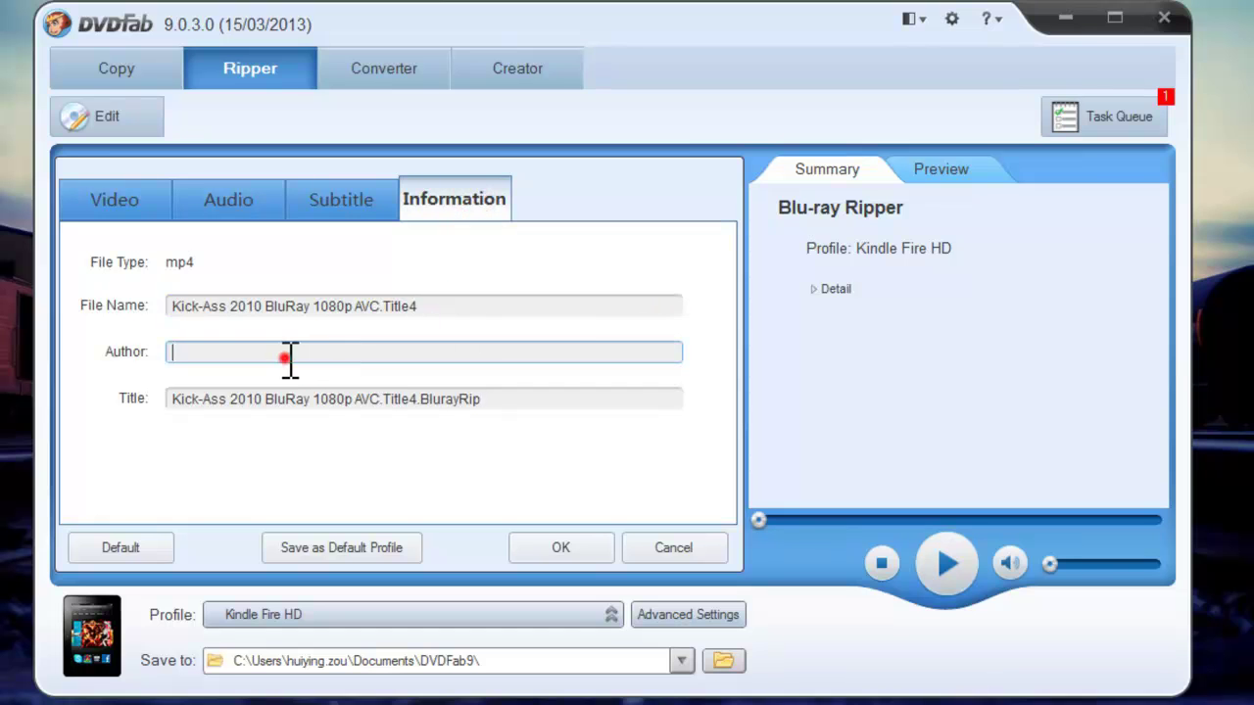
pyautogui.click(554, 401)
pyautogui.click(575, 546)
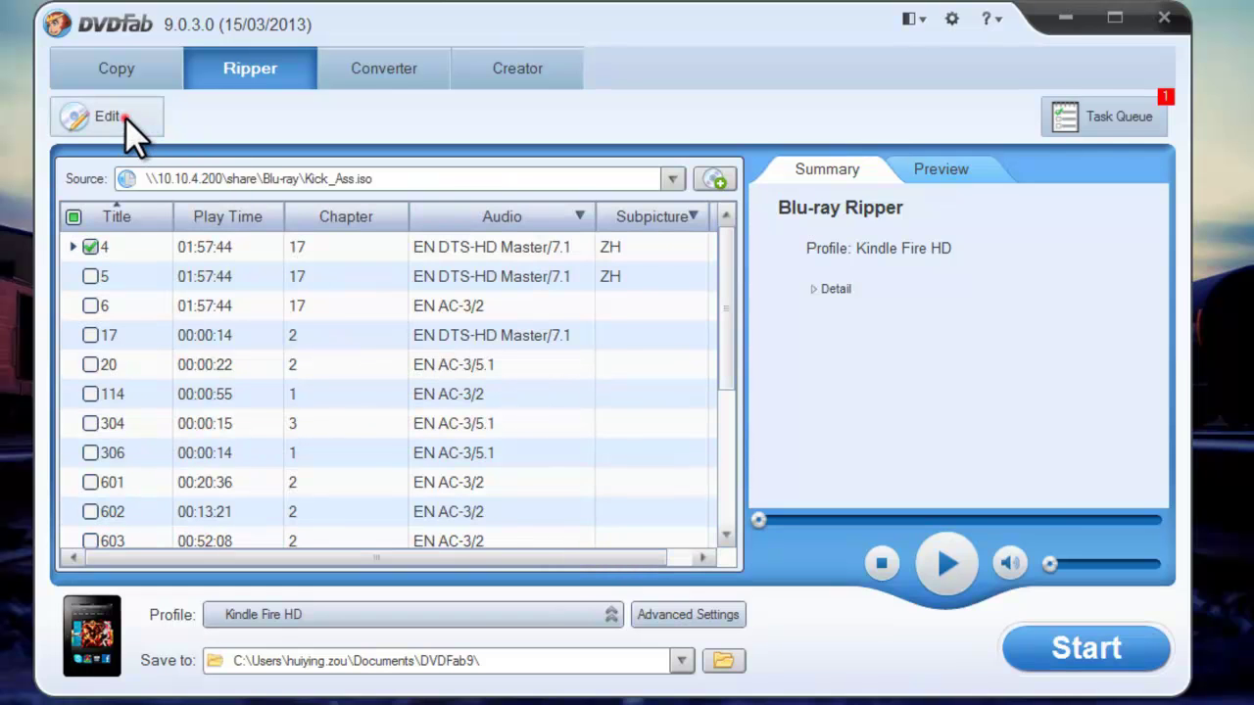
# Keep the 16:9 source aspect ratio under Resize after trying 4:3.
pyautogui.click(125, 118)
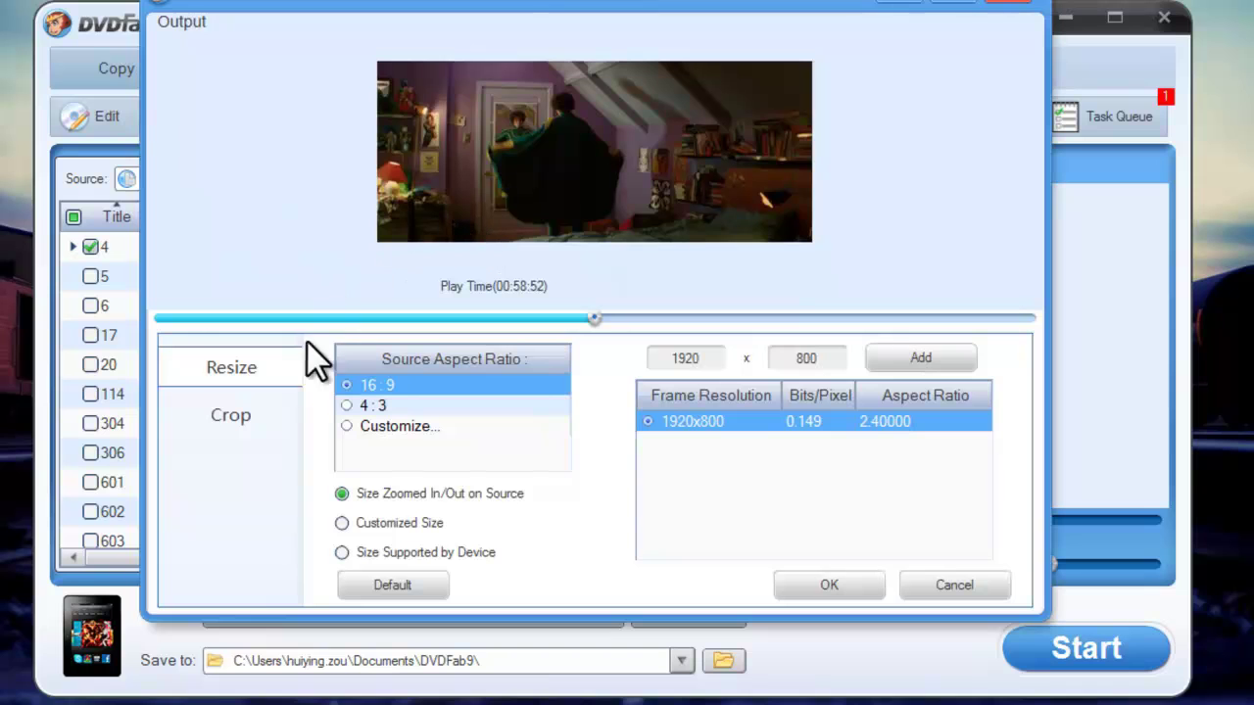
pyautogui.click(345, 407)
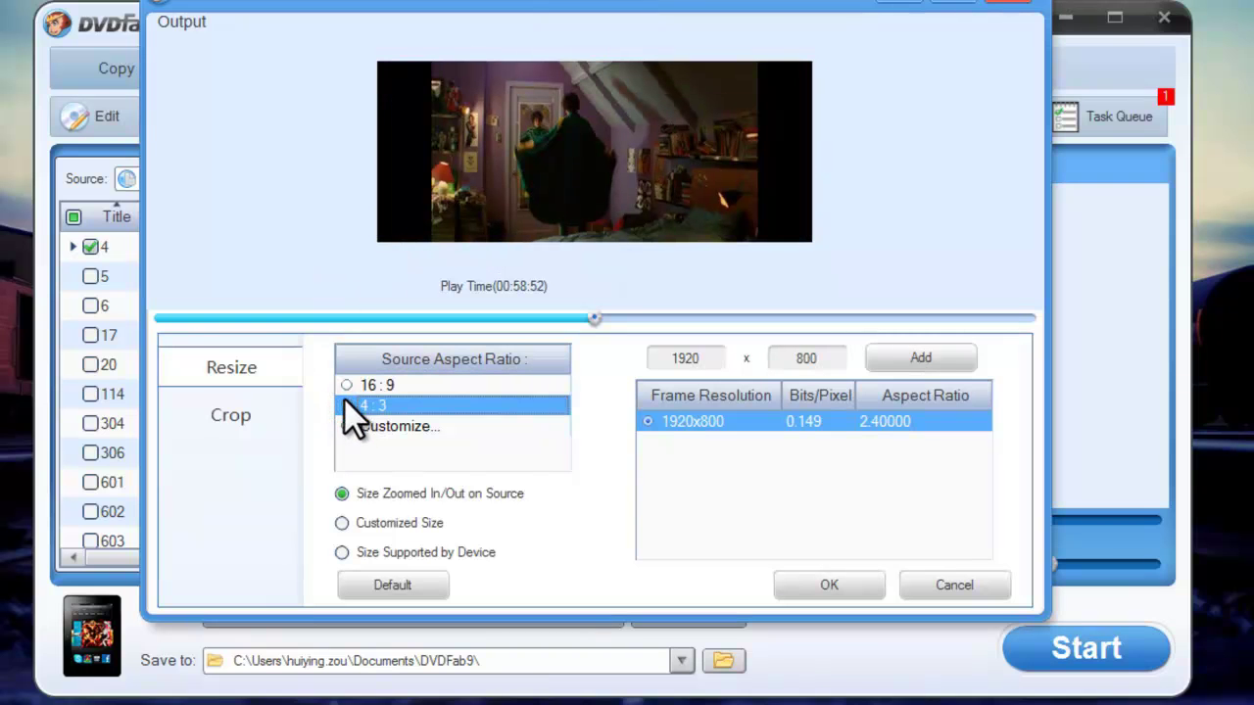
pyautogui.click(345, 386)
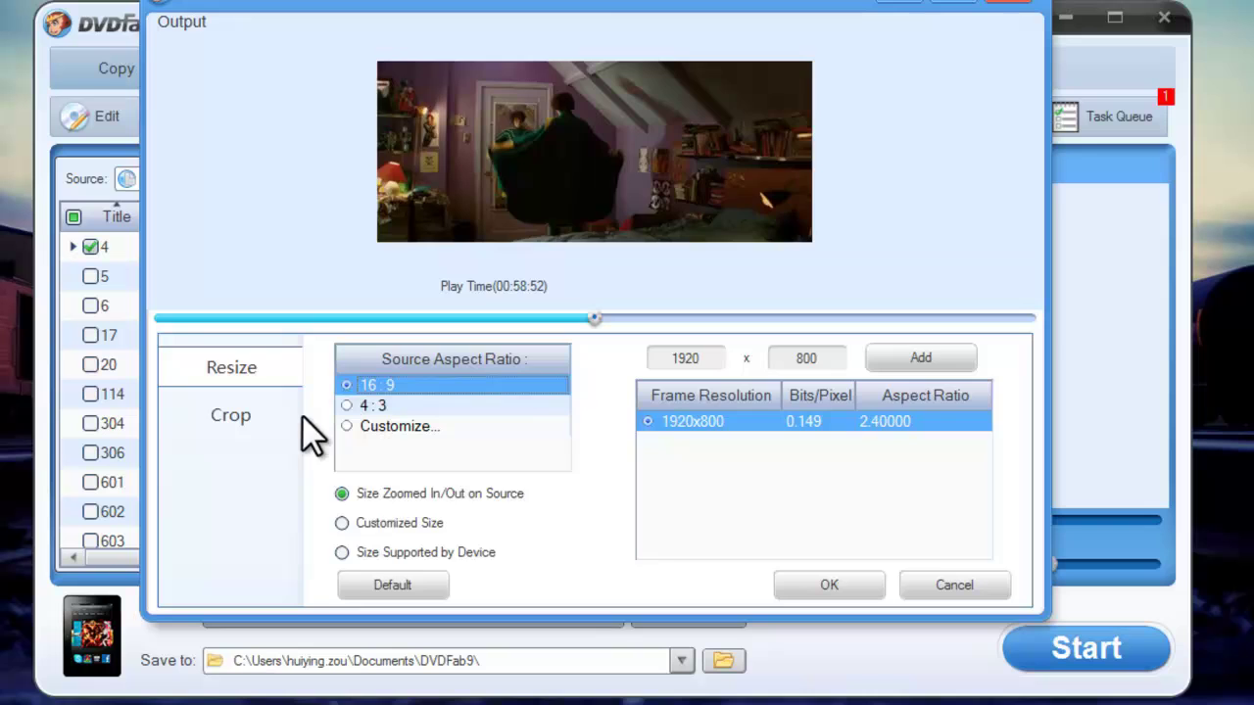
# Set cropping to Automatic after adjusting a custom crop area, and confirm.
pyautogui.click(241, 413)
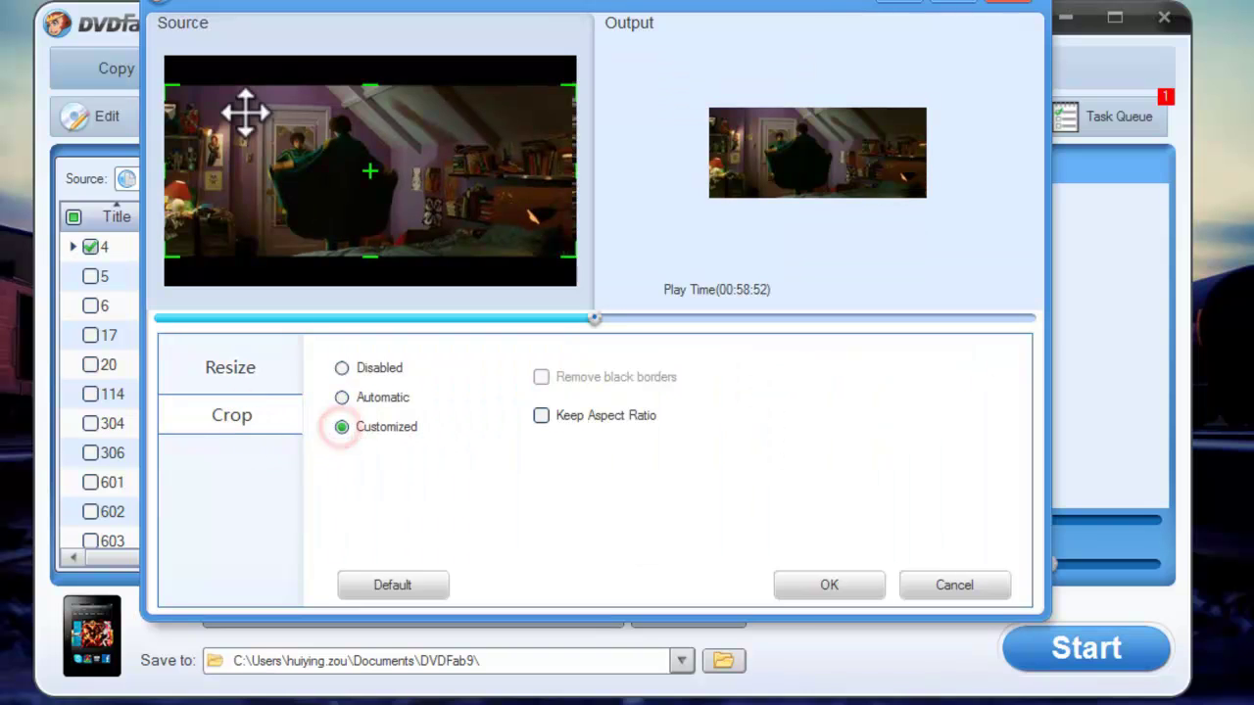
pyautogui.moveTo(167, 89); pyautogui.dragTo(240, 127)
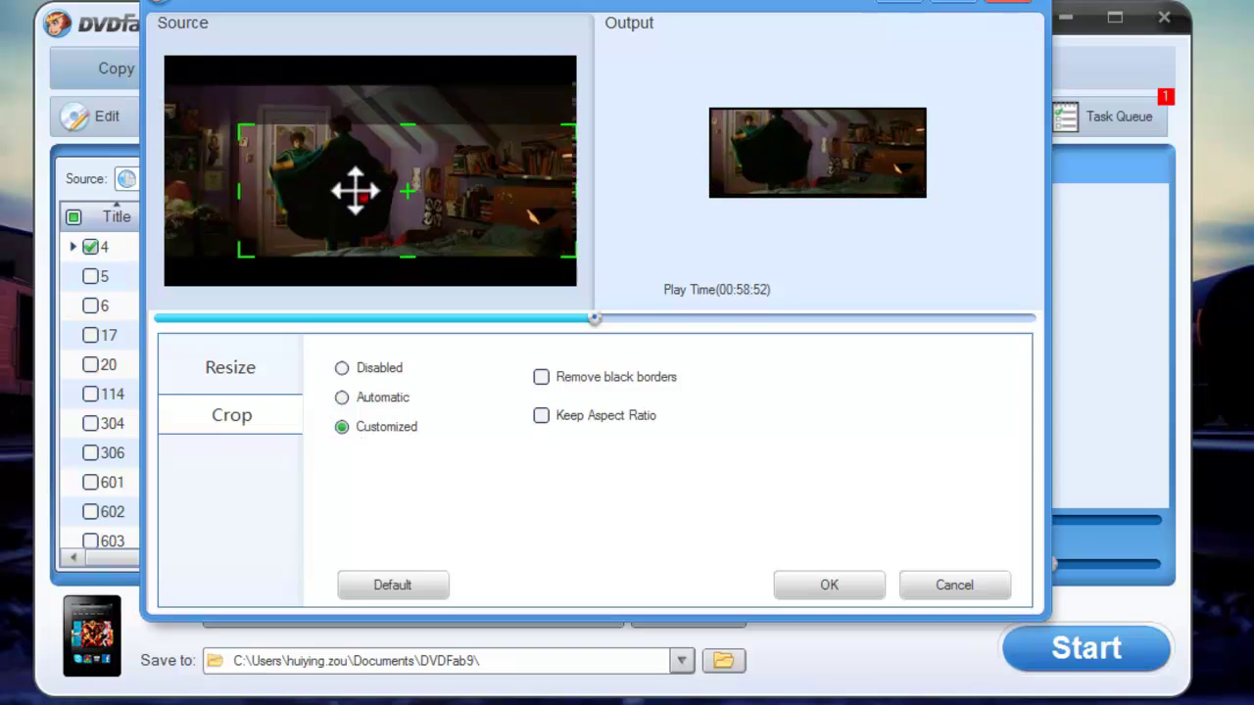
pyautogui.moveTo(352, 191); pyautogui.dragTo(330, 173)
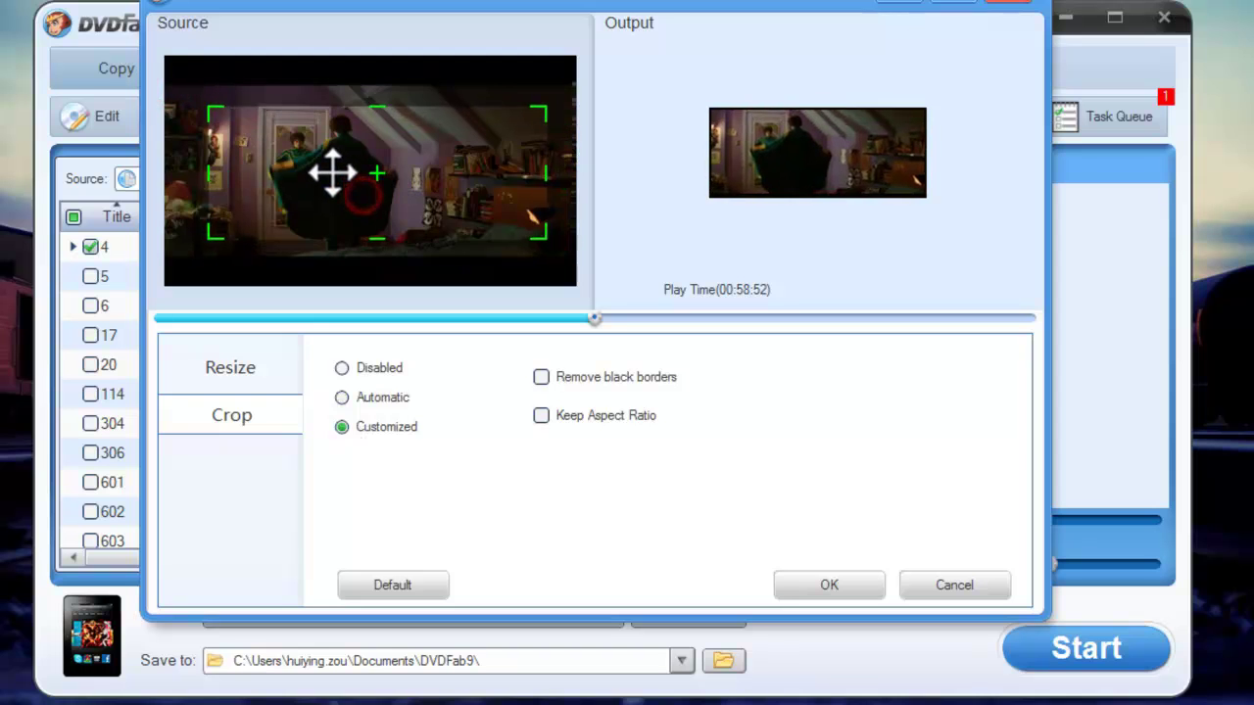
pyautogui.click(344, 394)
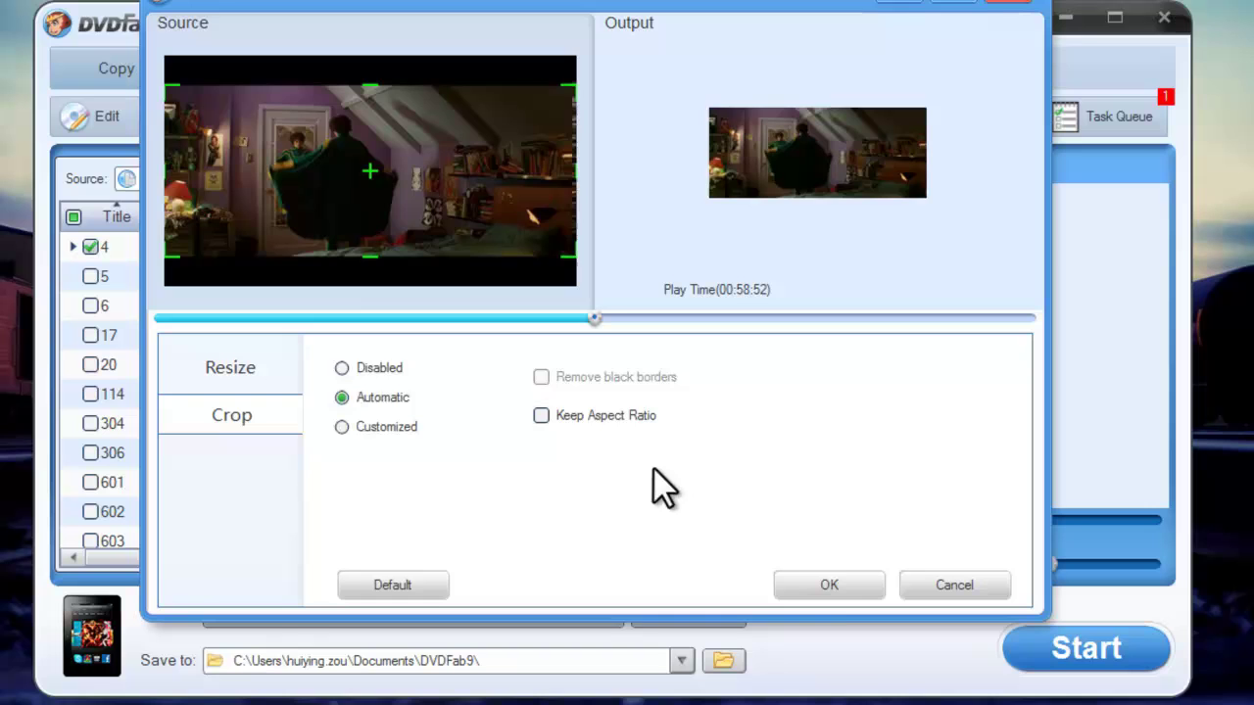
pyautogui.click(824, 583)
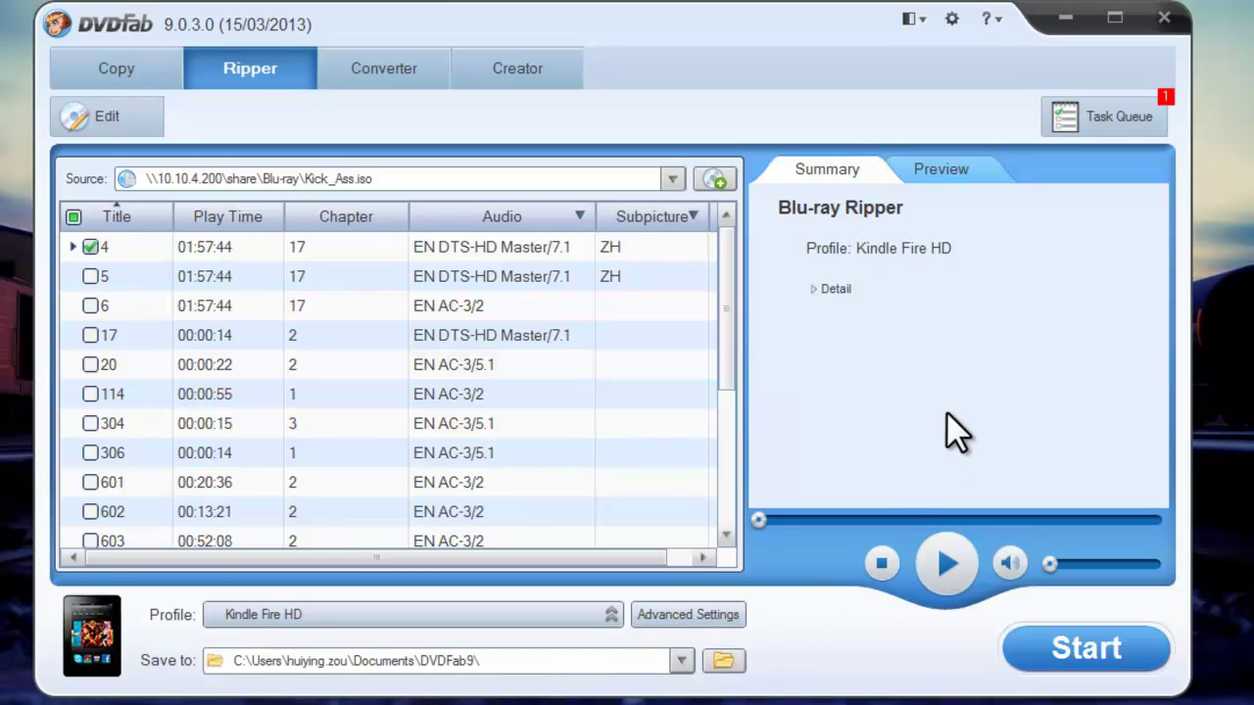
# Play a preview of the Kick-Ass main title in the Preview pane.
pyautogui.click(938, 169)
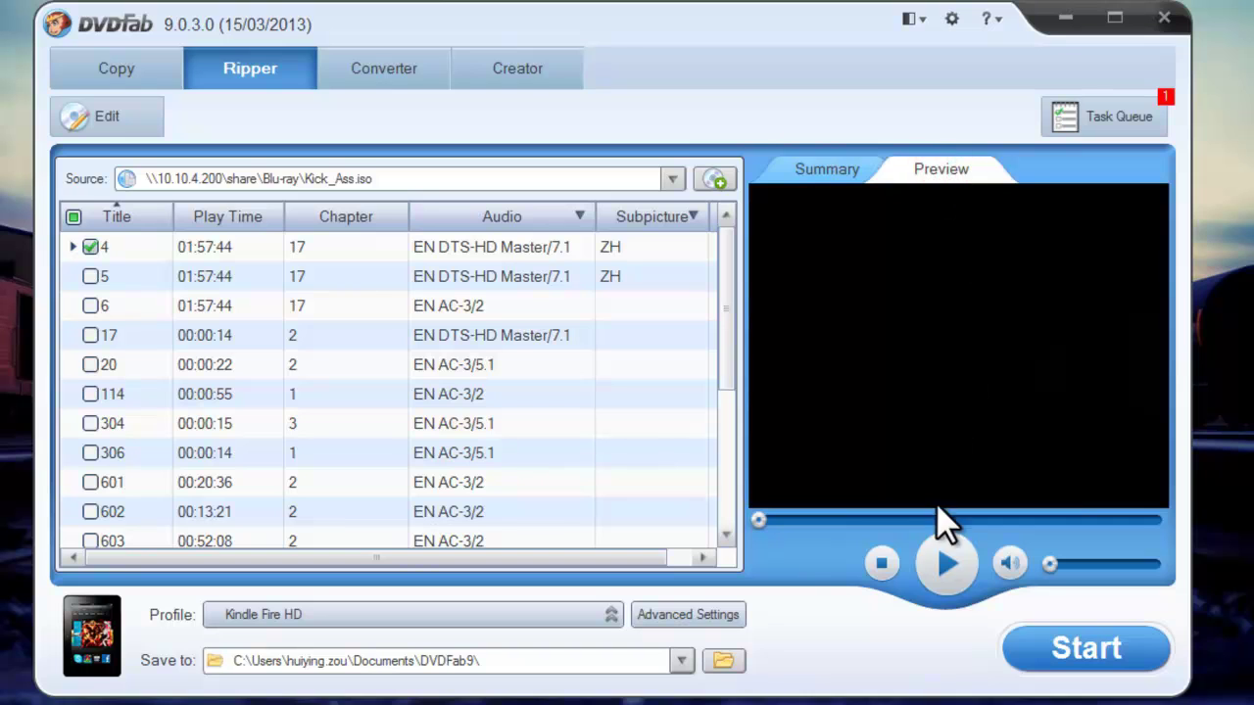
pyautogui.click(947, 565)
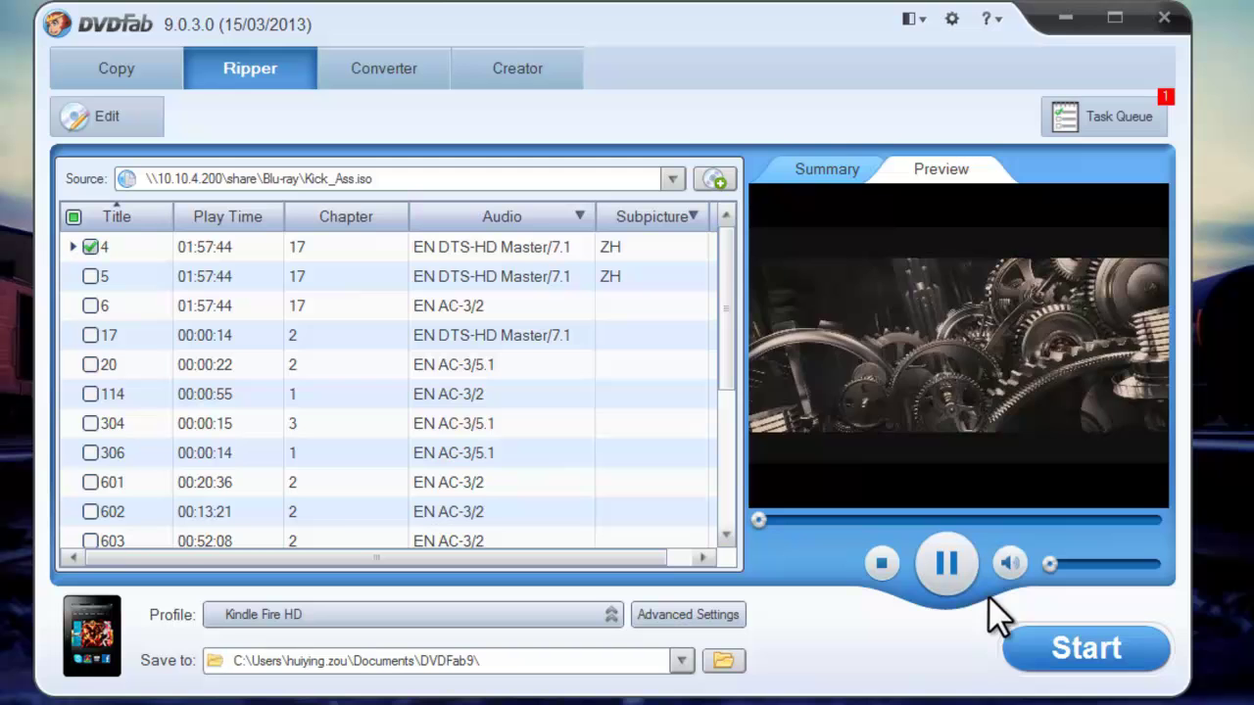
# Start ripping title 4 to Kindle Fire HD and check its preview and summary.
pyautogui.click(1094, 657)
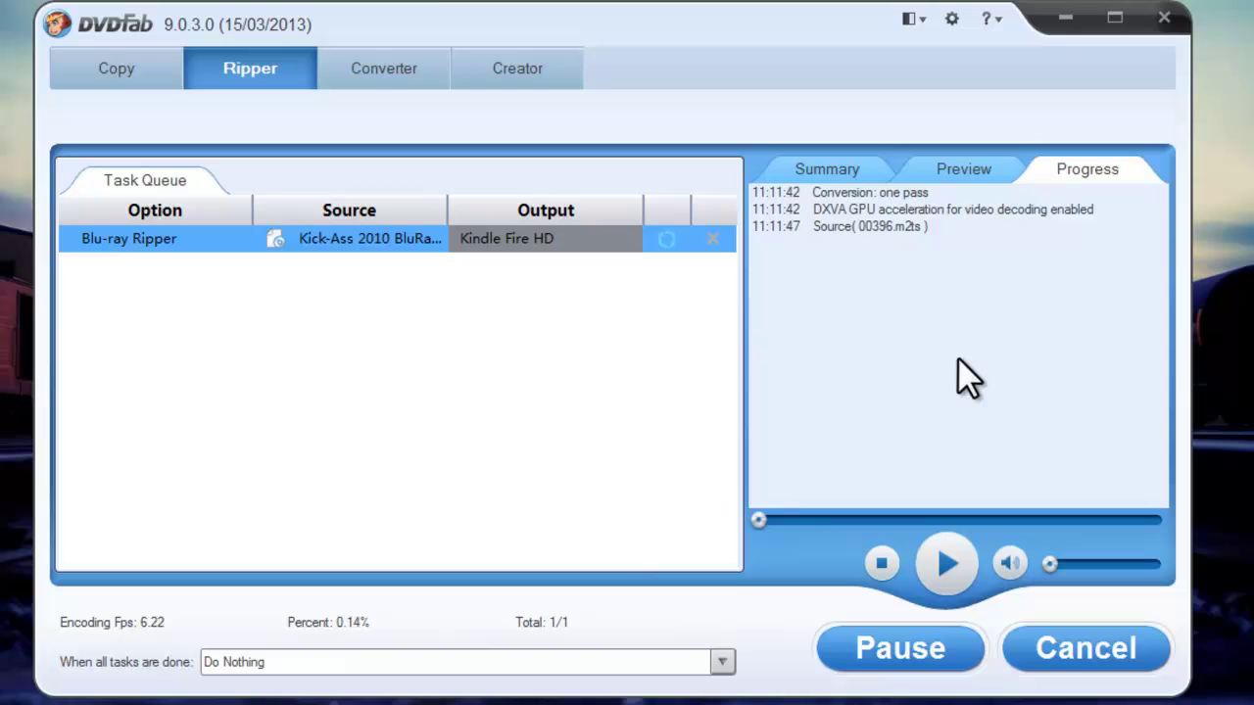
pyautogui.click(968, 168)
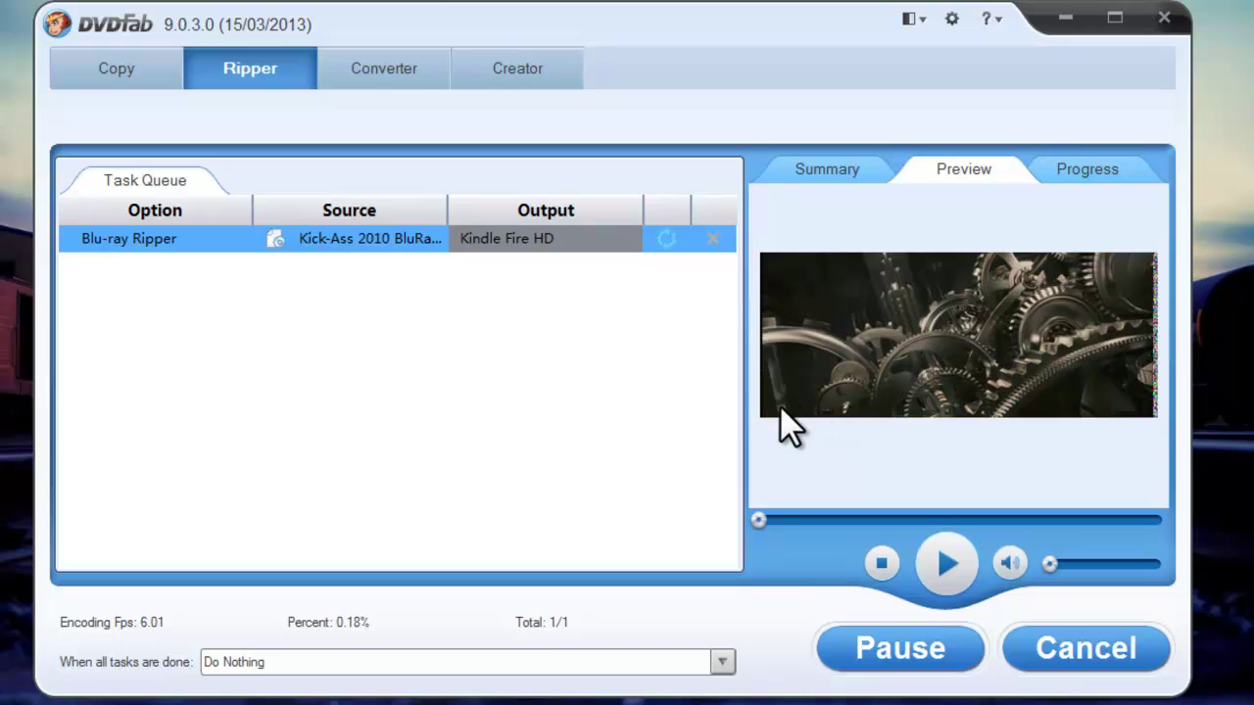
pyautogui.click(823, 174)
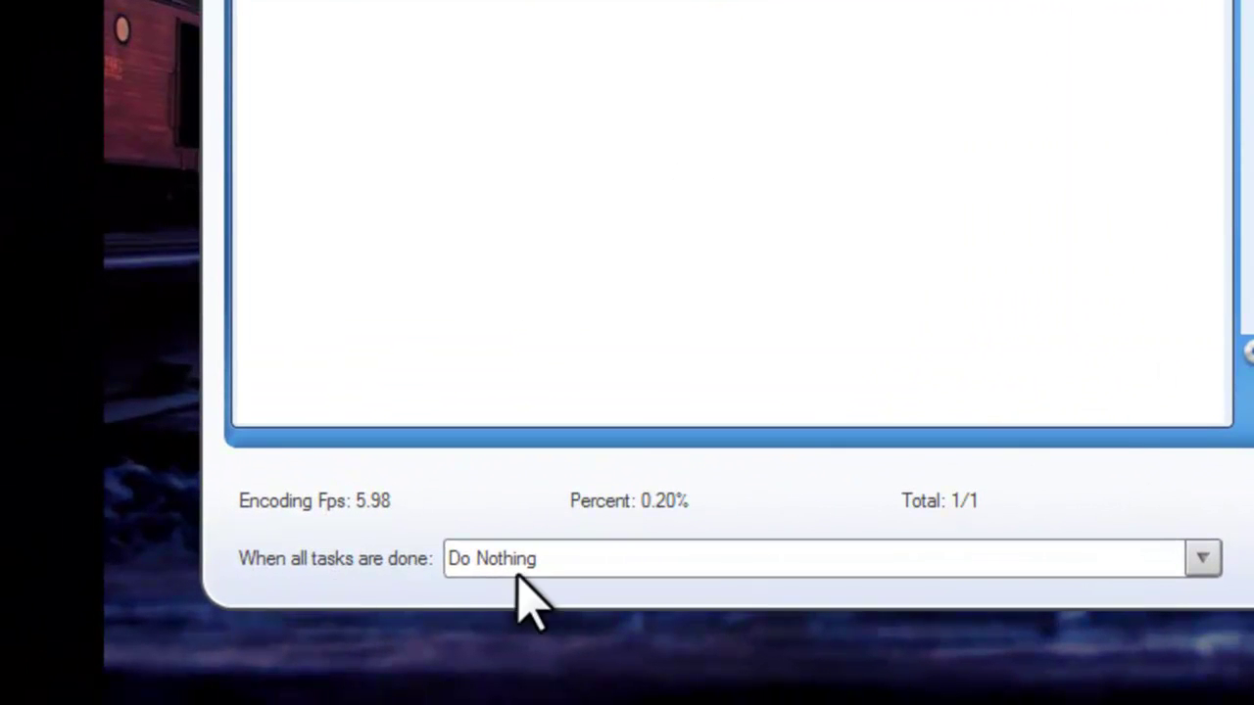
# Set Shut Down for when all tasks are done, then watch the conversion preview.
pyautogui.click(1201, 560)
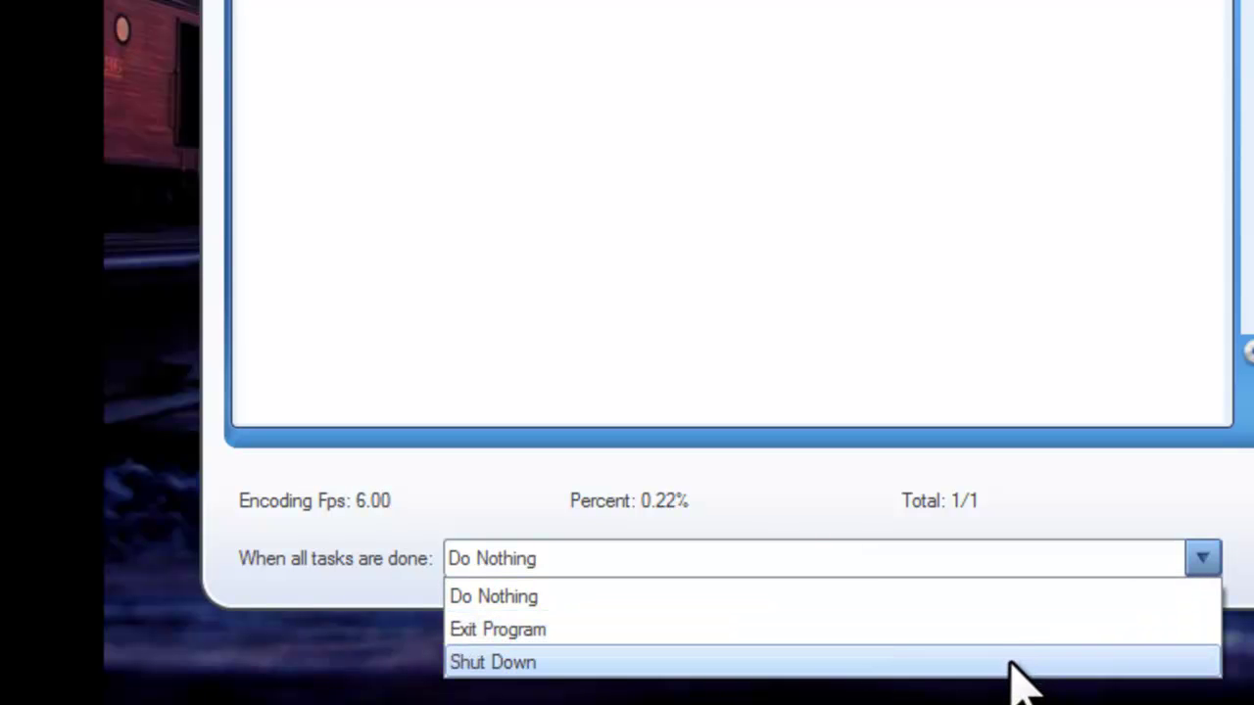
pyautogui.click(994, 663)
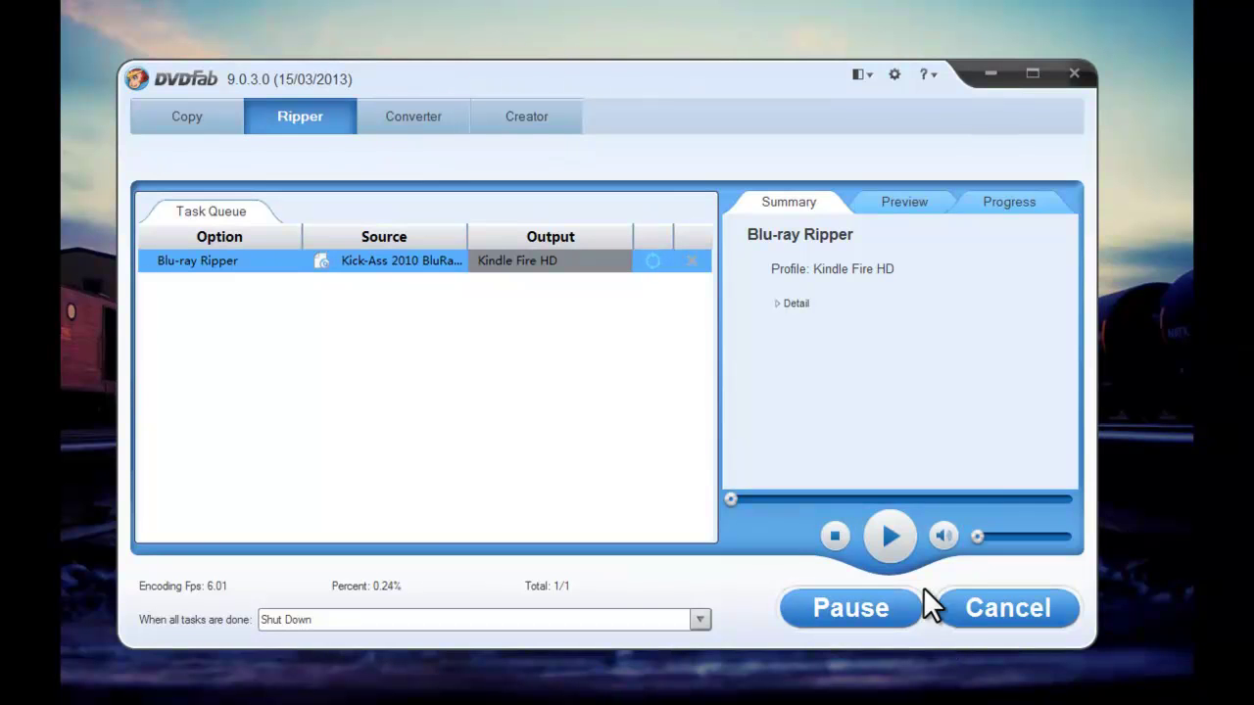
pyautogui.click(906, 203)
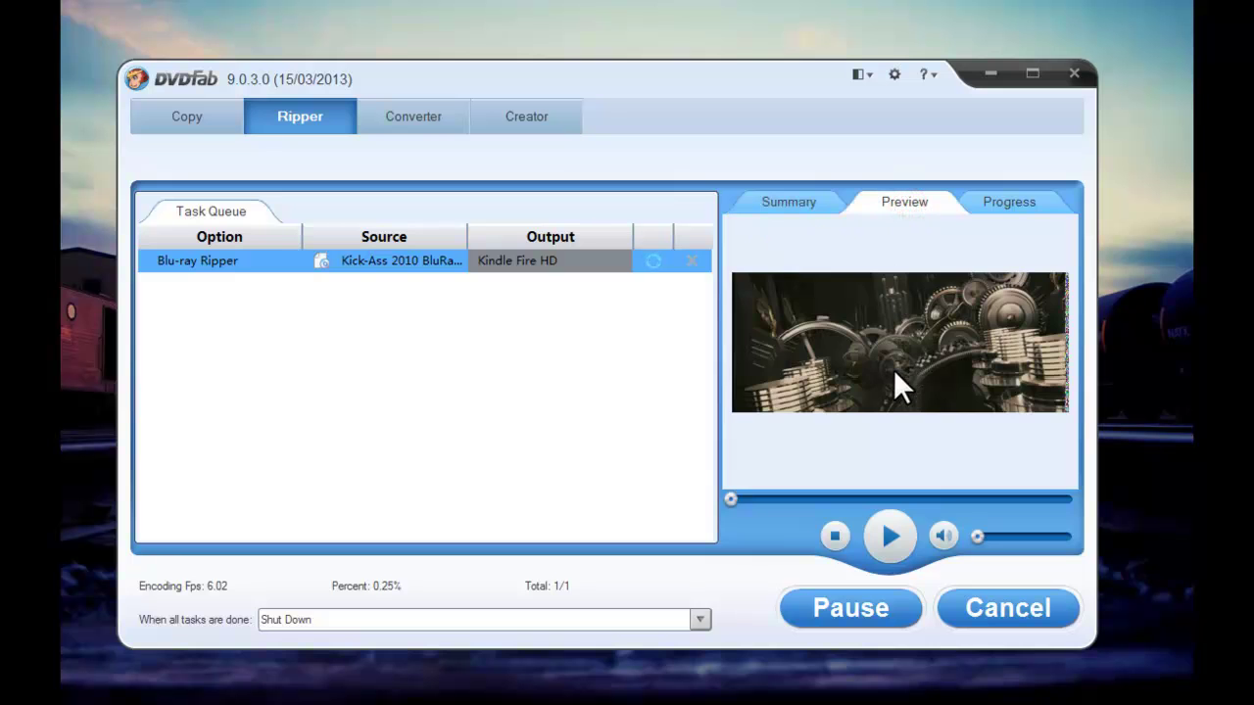